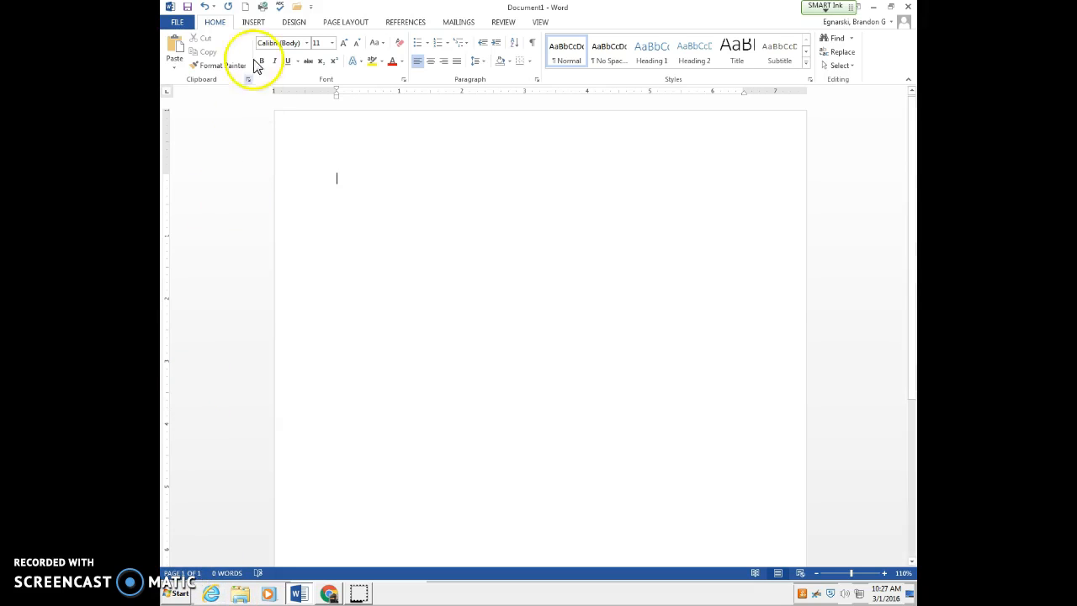
Step: Insert a Clustered Column chart into the blank document
left_click(252, 22)
left_click(357, 53)
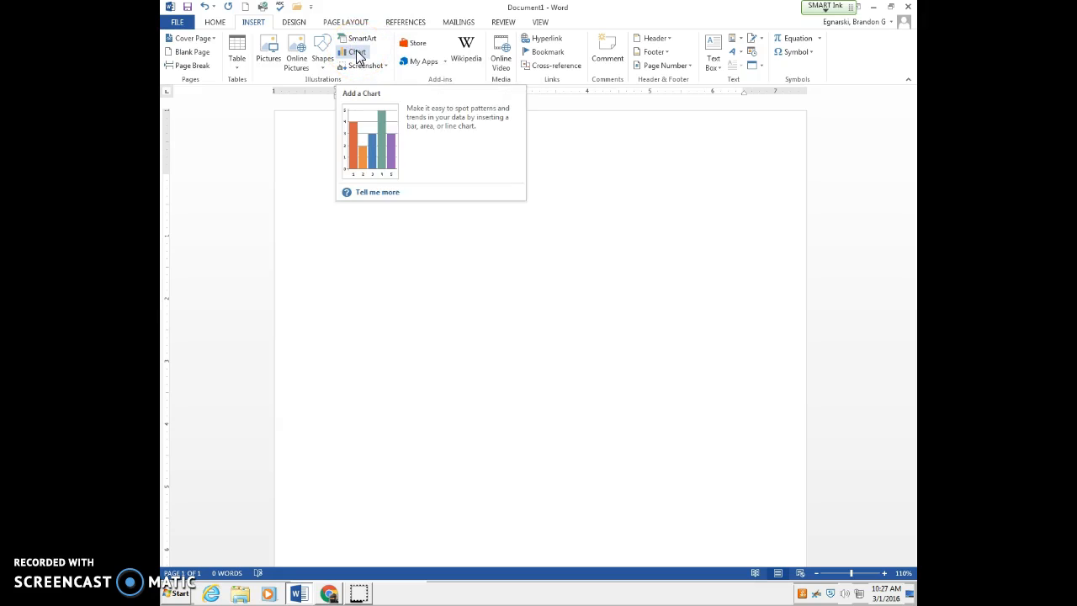
left_click(357, 54)
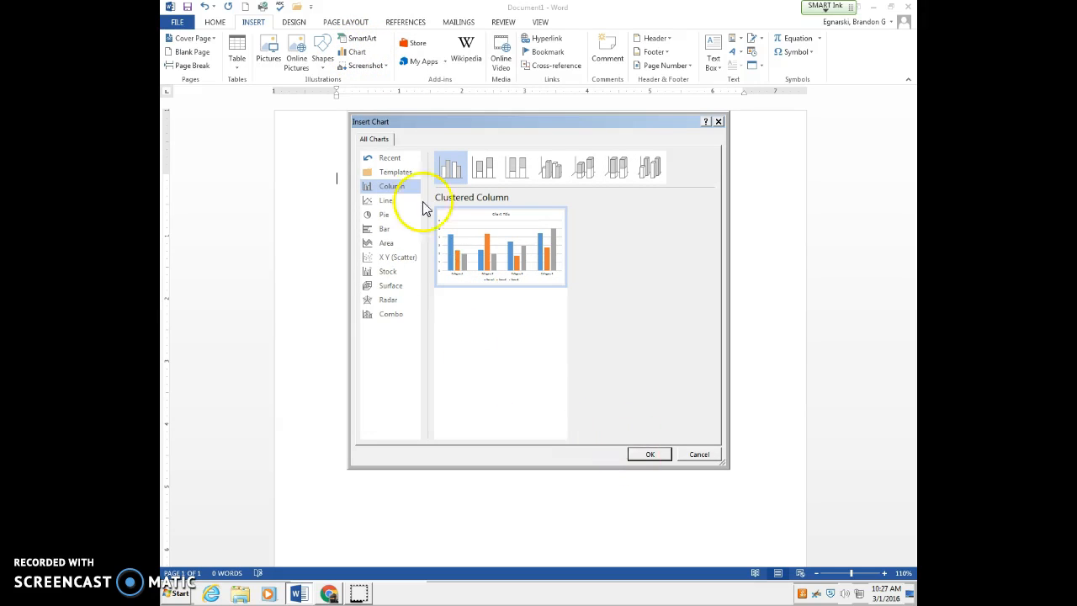
left_click(636, 454)
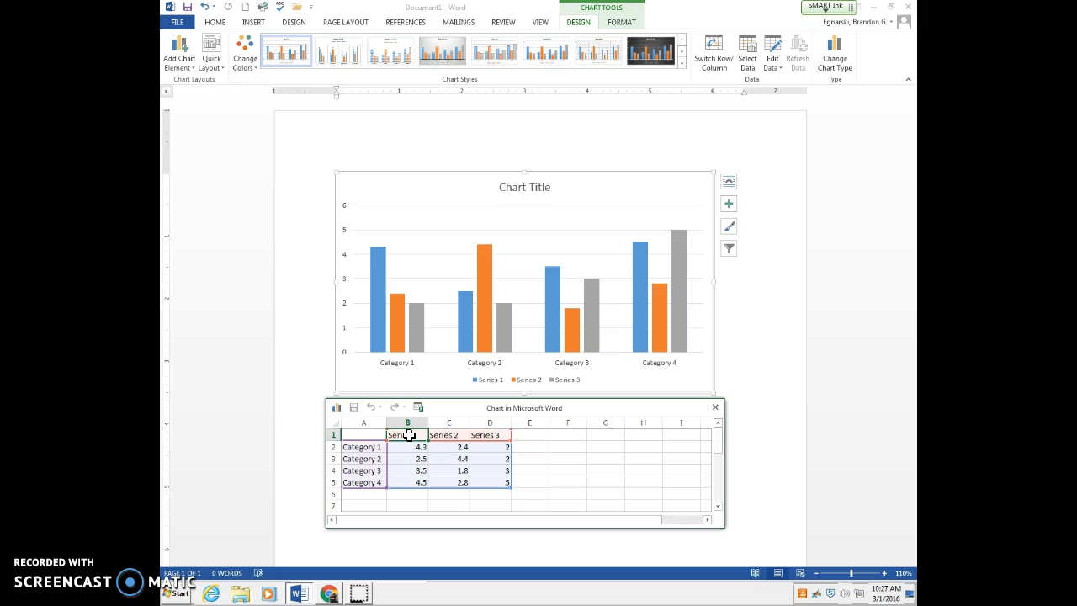
Step: Enter Series 1 as the heading of the first data column in the chart's data sheet
type("S")
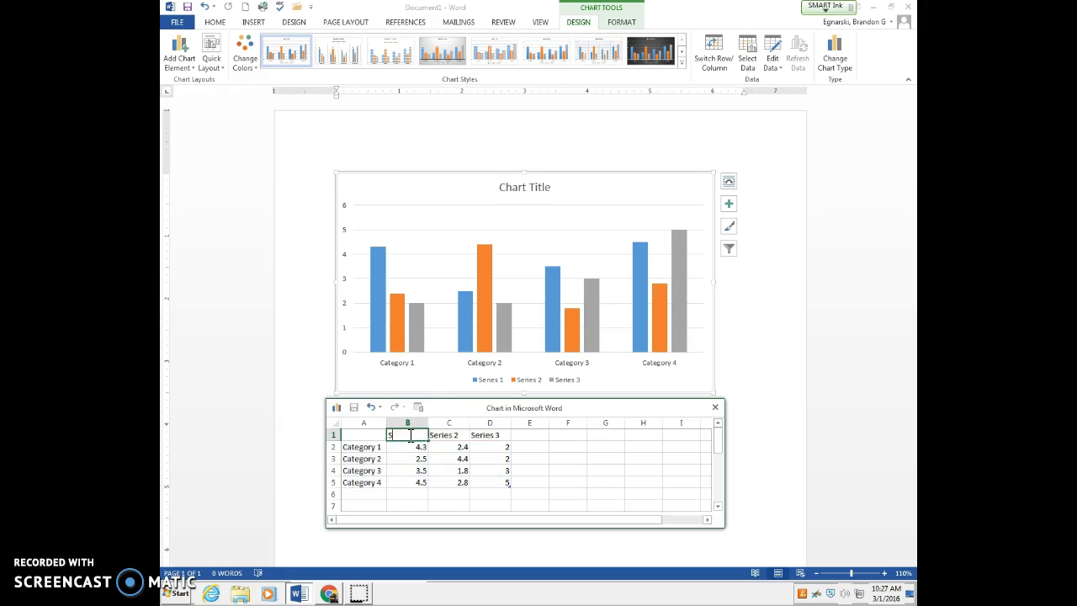
type("eries 1")
left_click(506, 441)
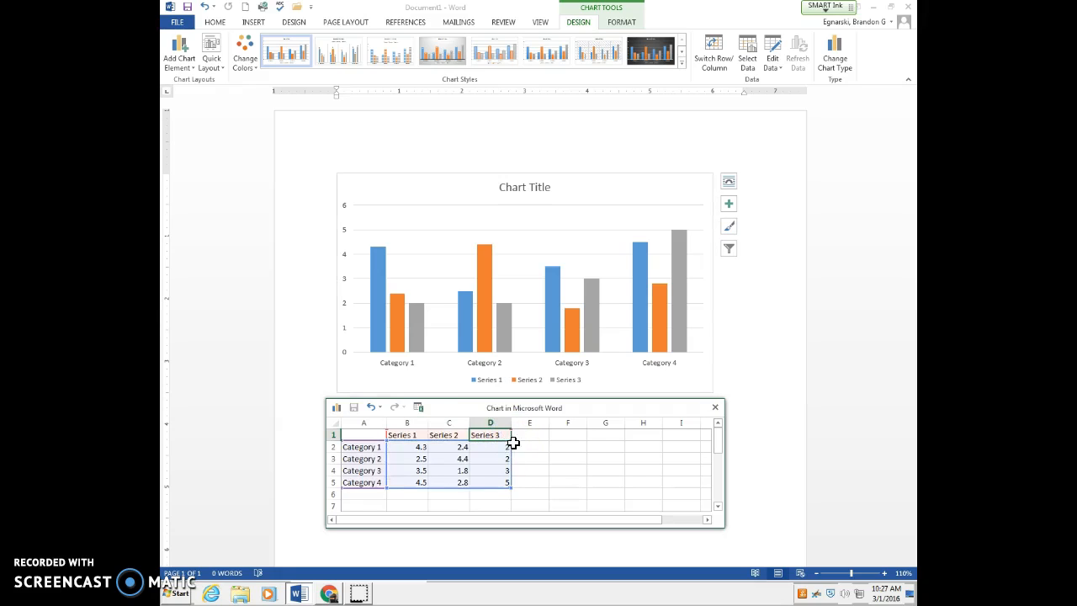
Step: Replace the first category with CSA and enter .38 as its Series 1 value
left_click(380, 448)
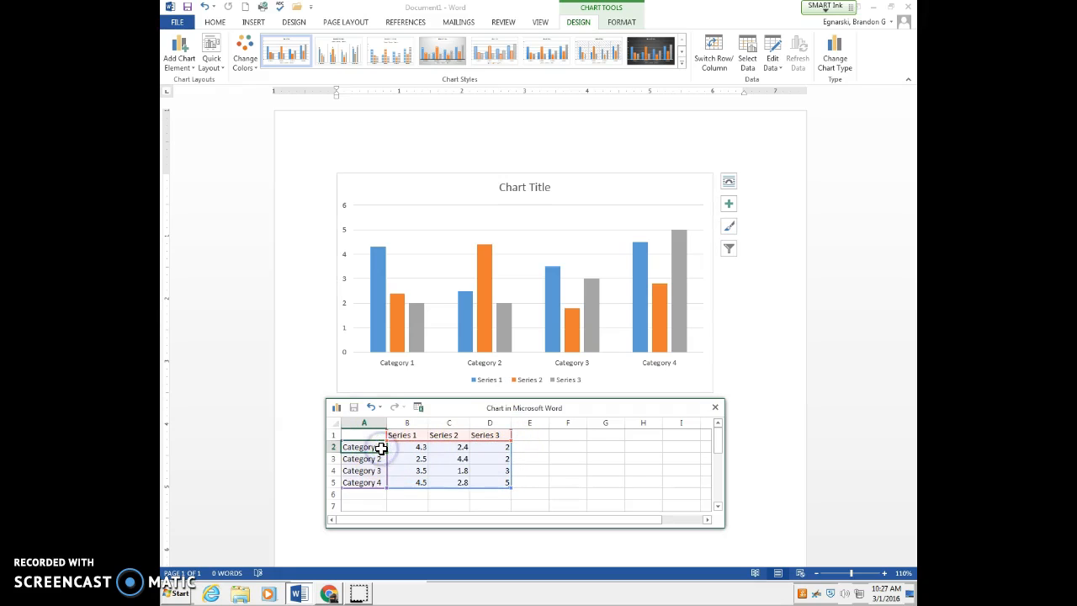
type("Csda")
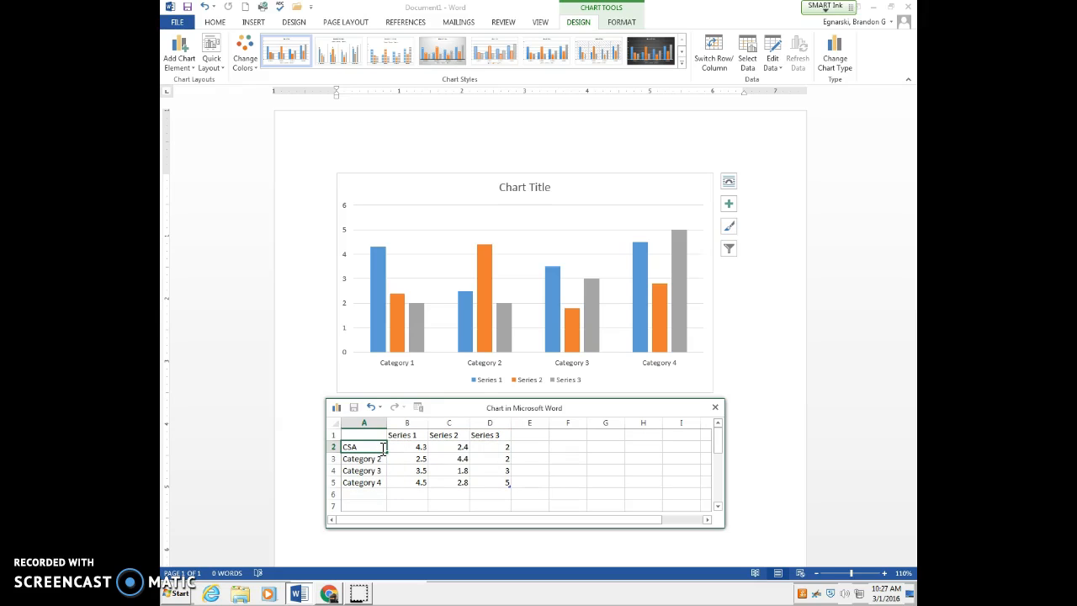
key("Tab")
type(".3")
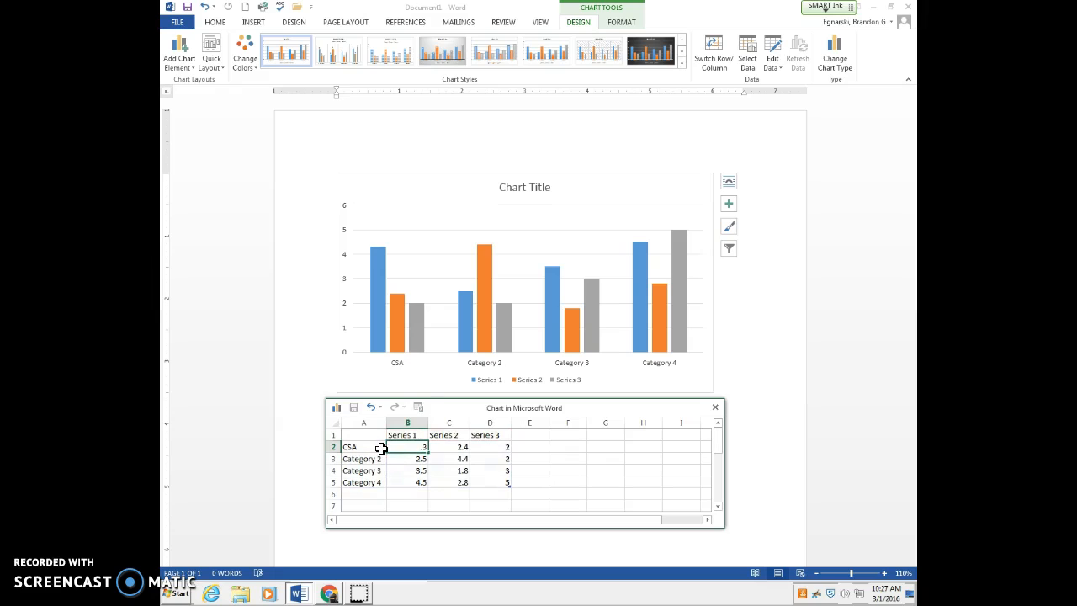
type("8")
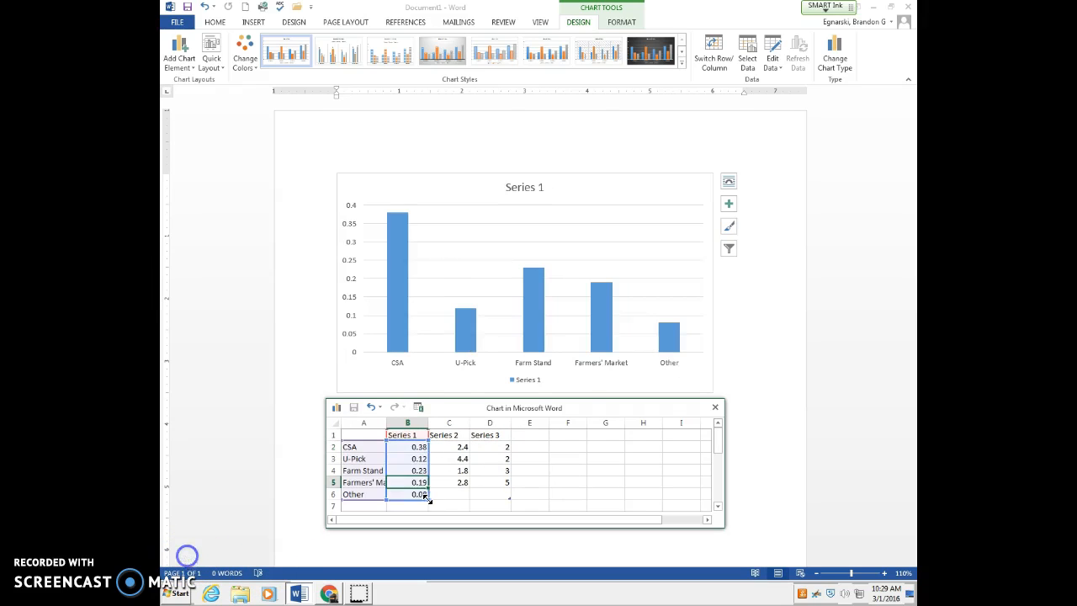
Step: Clear the unused Series 2 and Series 3 data in cells C1:D6, keeping only Series 1 in the chart range
mouse_move(428, 500)
left_mouse_down()
mouse_move(505, 498)
mouse_move(440, 500)
left_mouse_up()
left_click_drag(455, 436, 490, 494)
key("Delete")
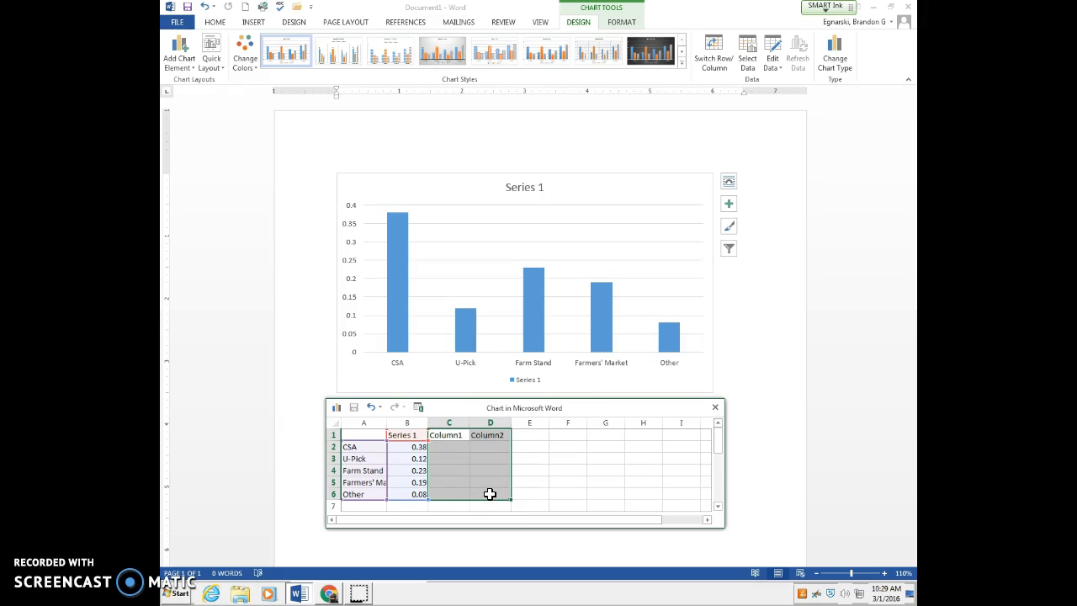
left_click(457, 429)
left_click(501, 435)
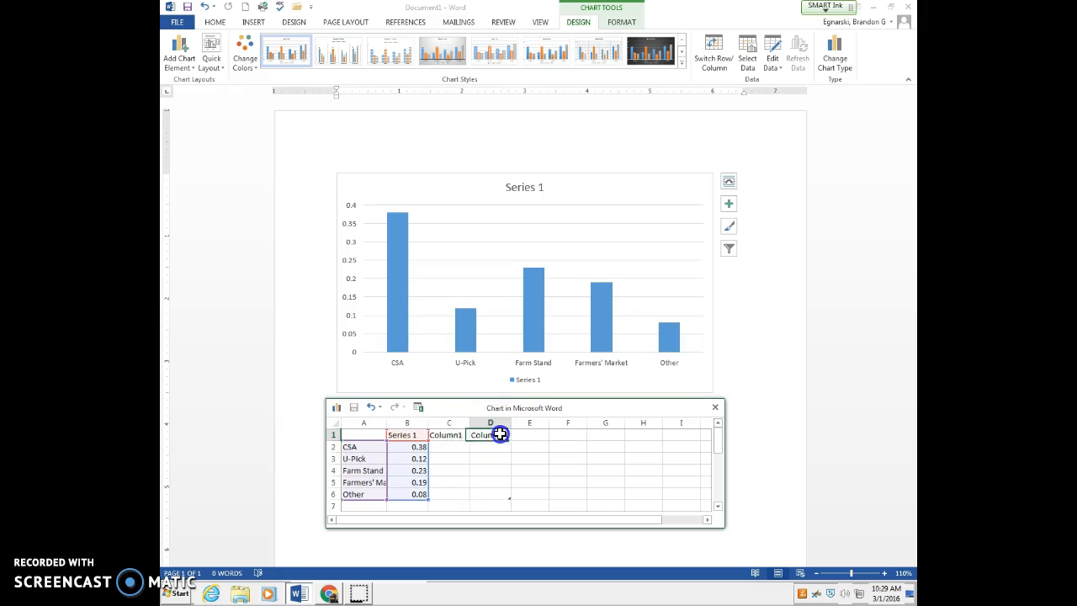
left_click(451, 436)
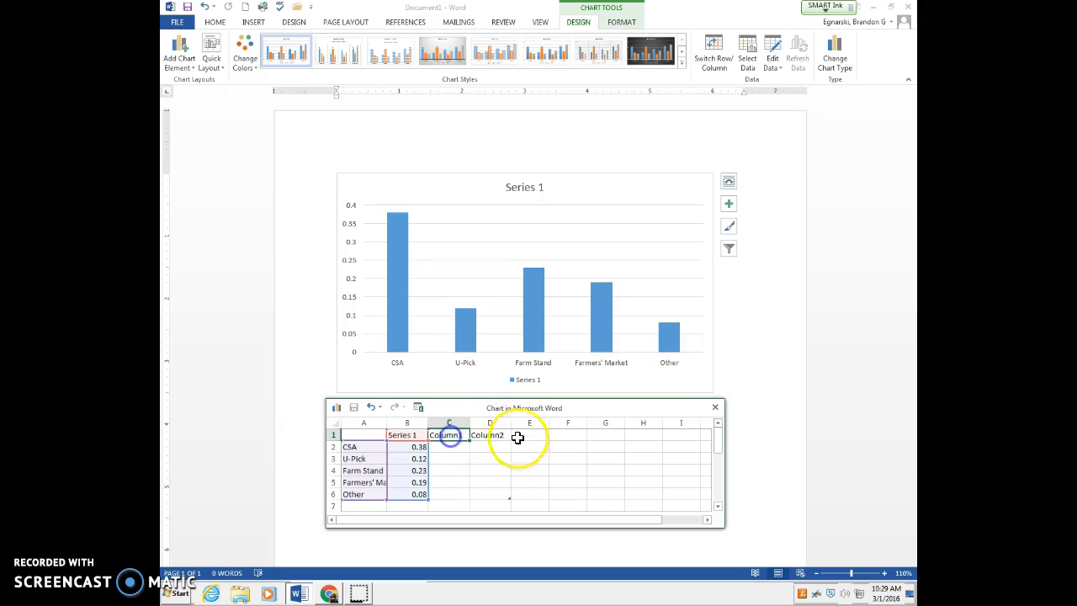
left_click(749, 374)
Step: Open the formatting options for the chart's vertical value axis
left_click(616, 213)
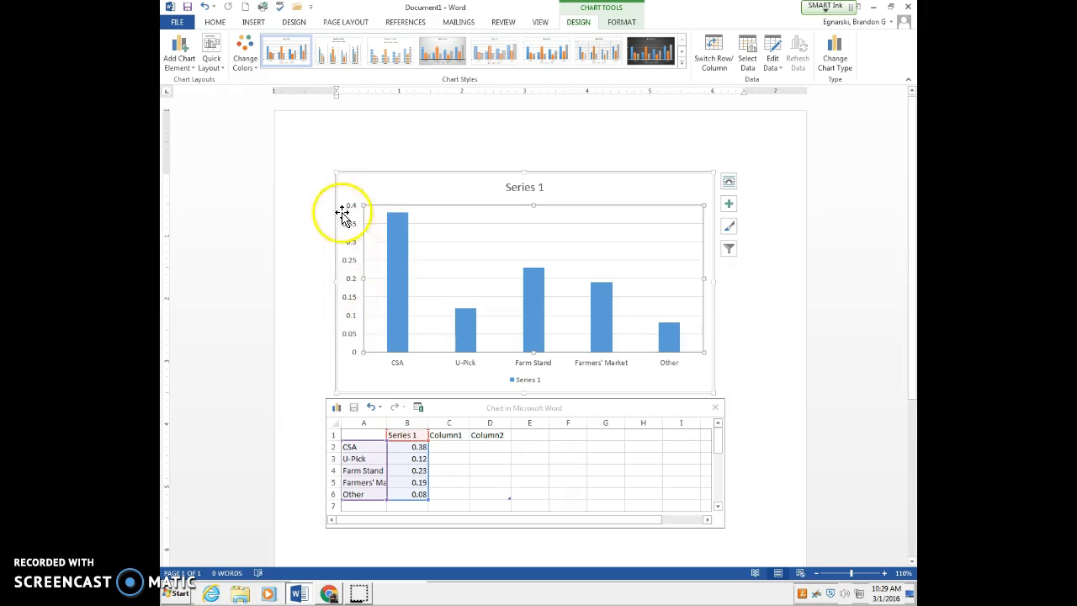
left_click(351, 278)
right_click(353, 280)
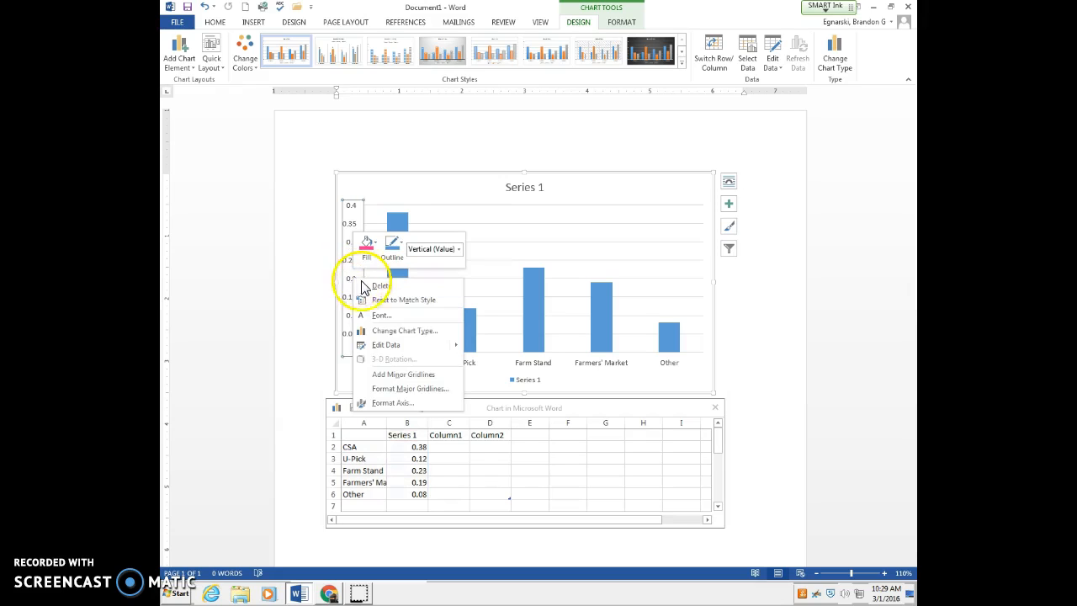
left_click(399, 404)
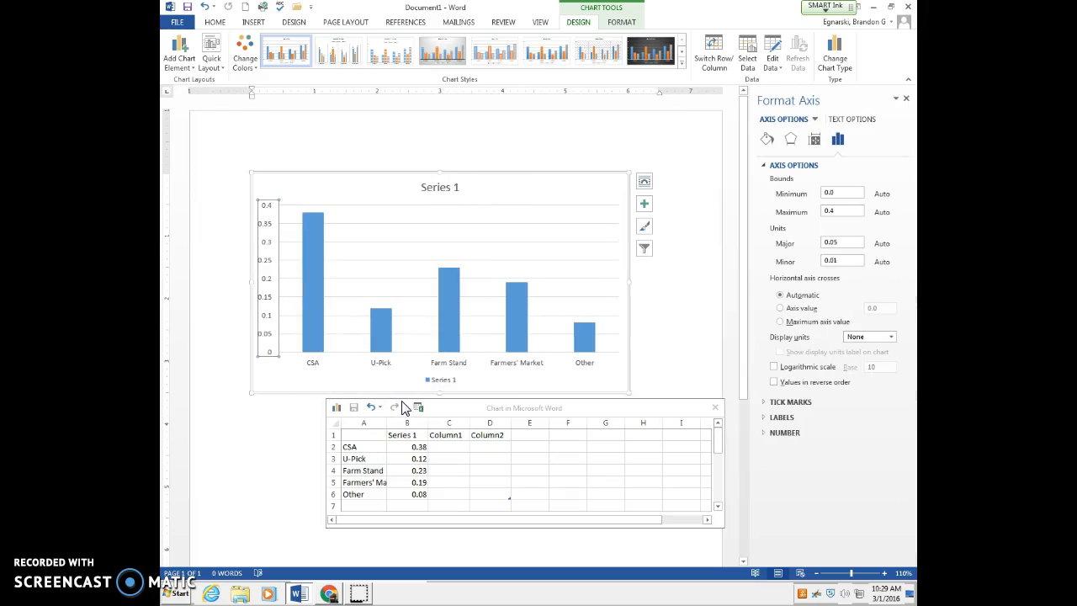
left_click(268, 281)
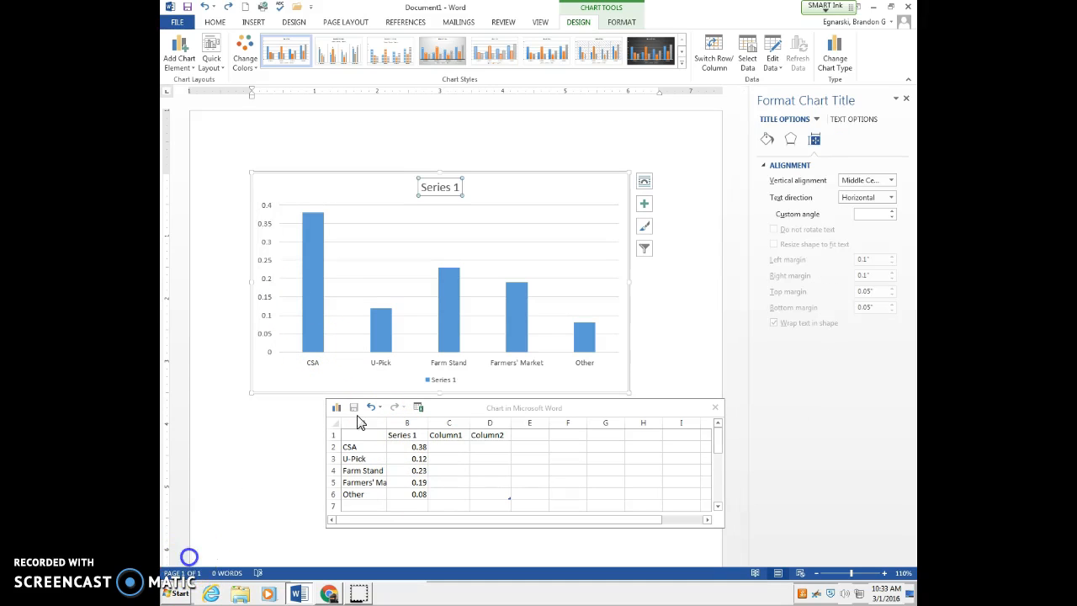
Step: Format the vertical axis numbers as Percentage with 0 decimal places
left_click(270, 227)
right_click(270, 227)
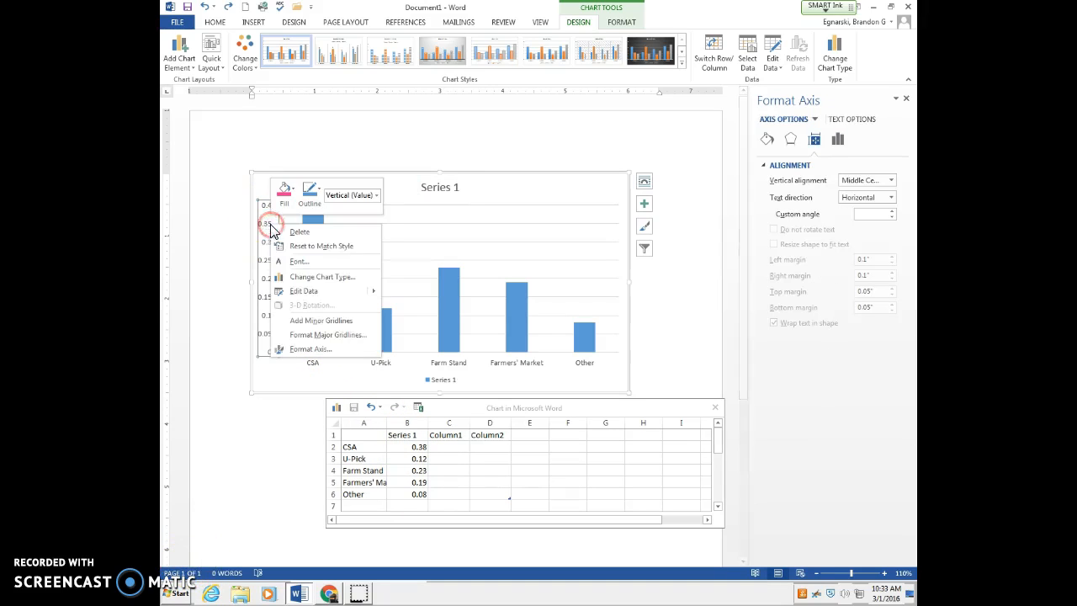
left_click(302, 346)
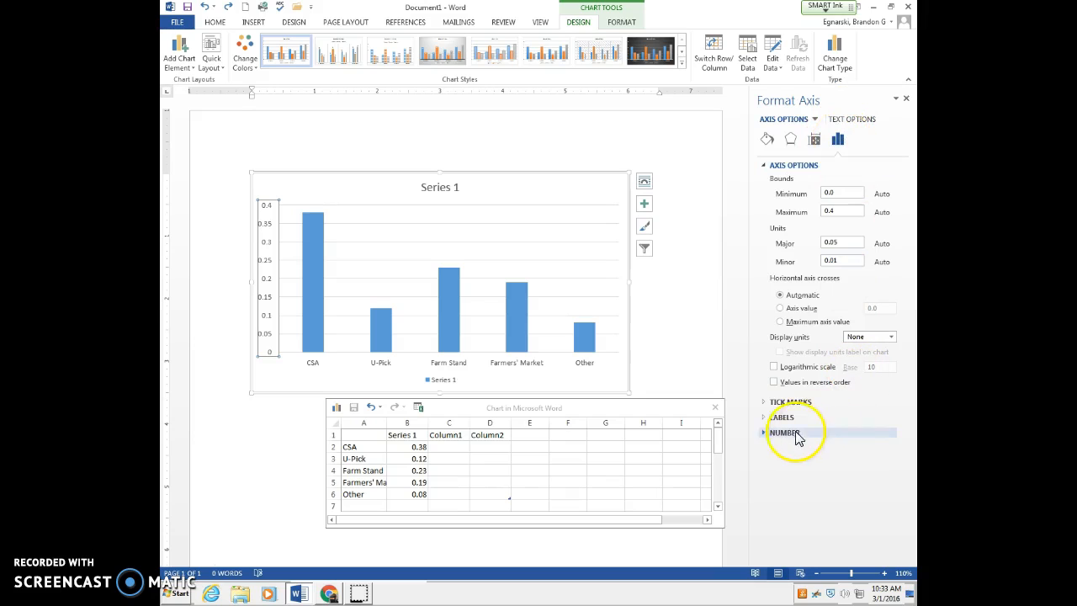
left_click(764, 434)
left_click(793, 463)
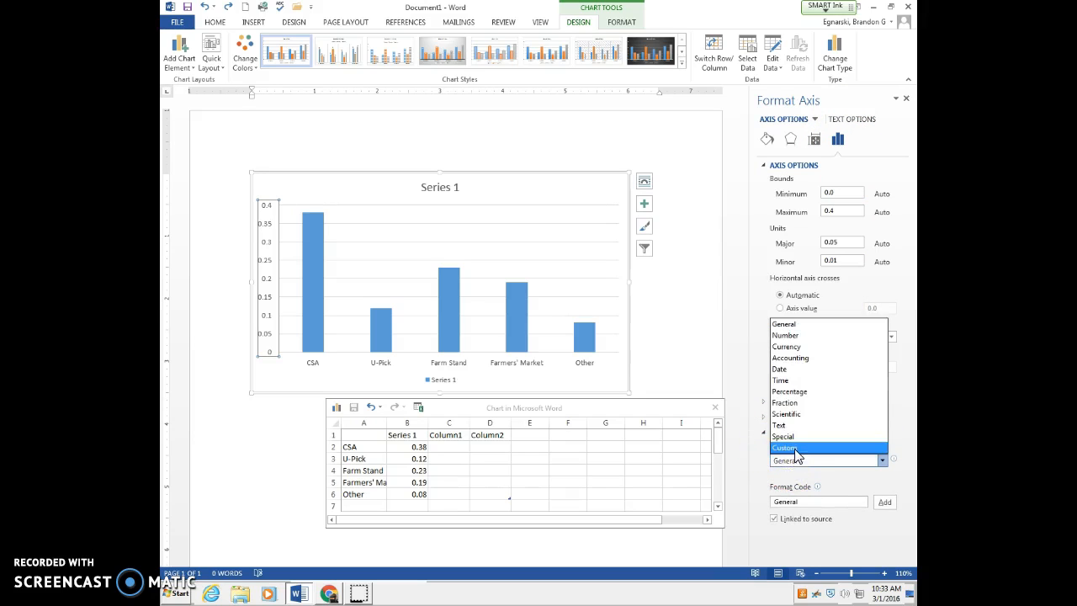
left_click(801, 393)
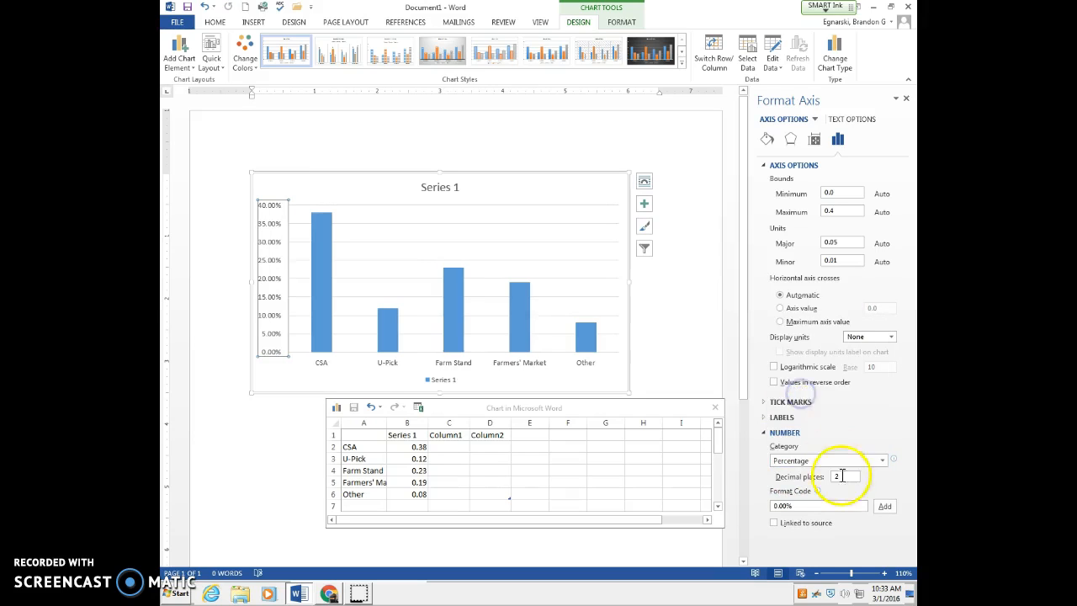
left_click(832, 477)
type("0")
key("Return")
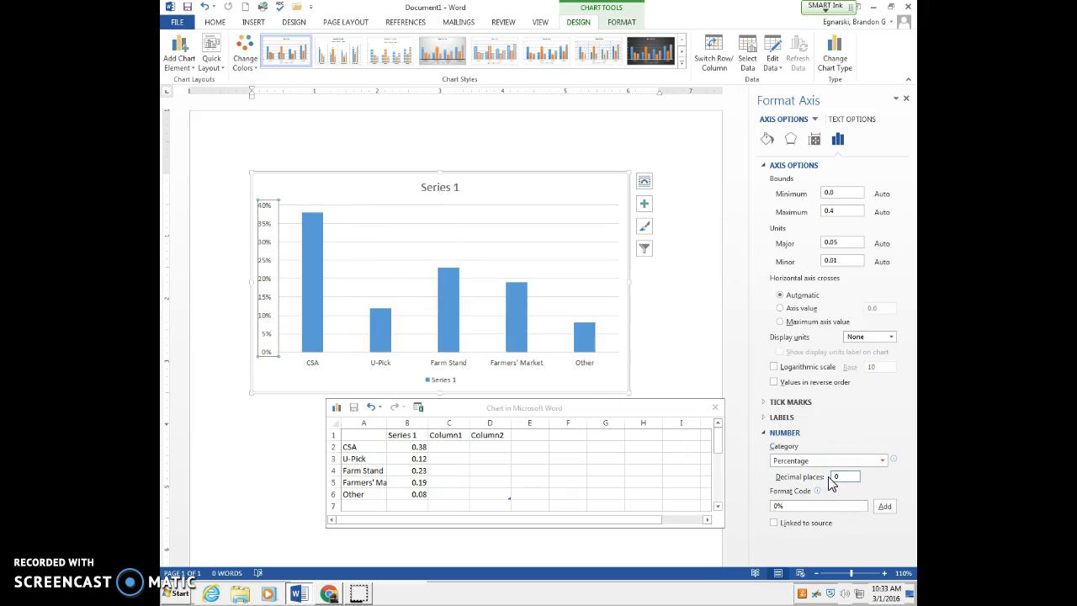
left_click(342, 381)
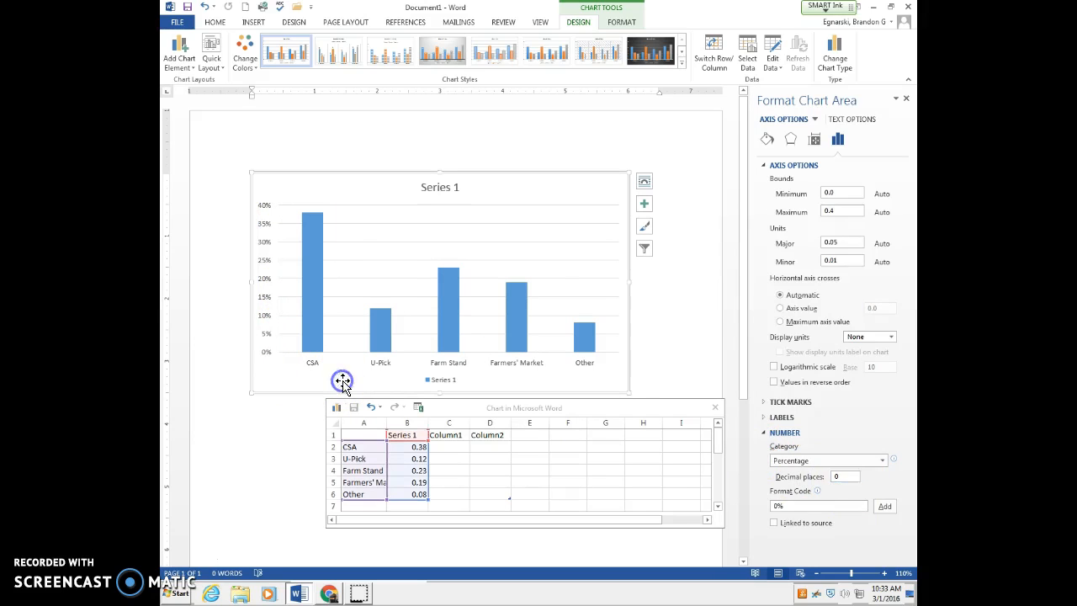
Step: Replace the chart title with Veggie Shopping
left_click(447, 186)
triple_click(449, 190)
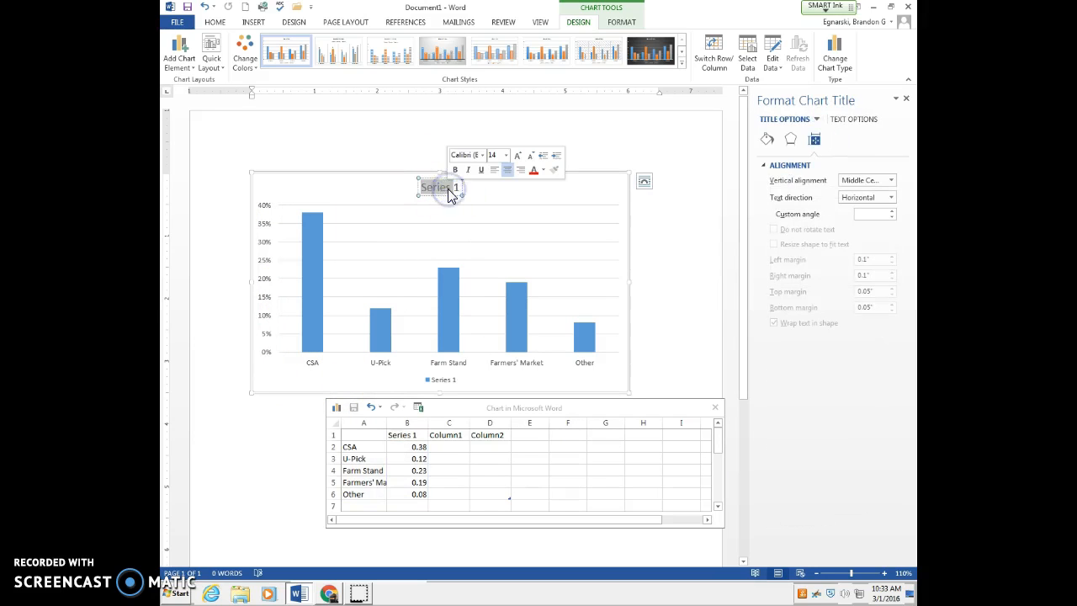
key("Delete")
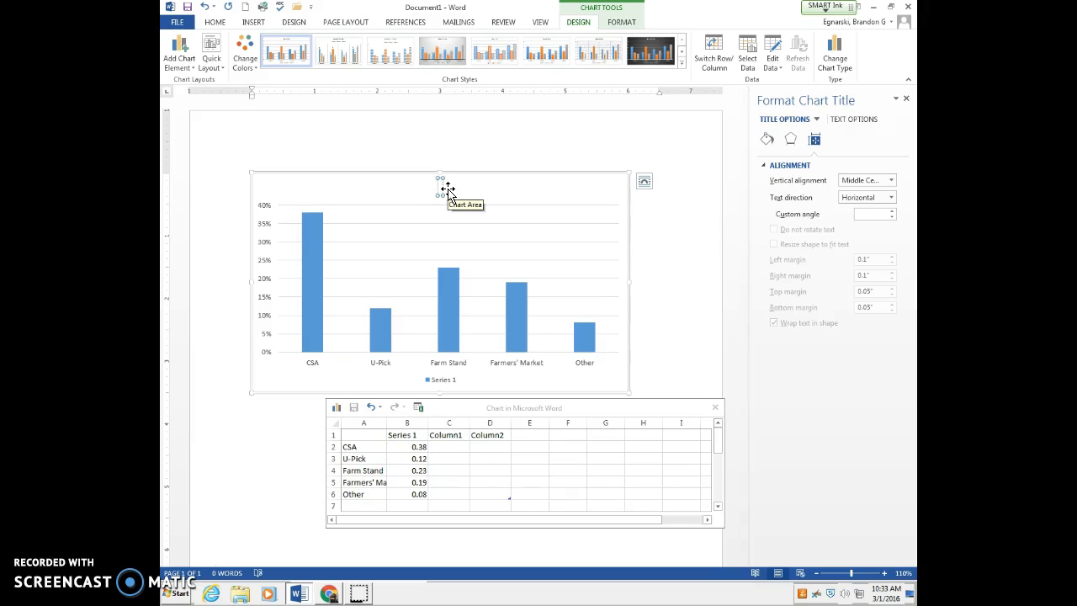
type("Veggie")
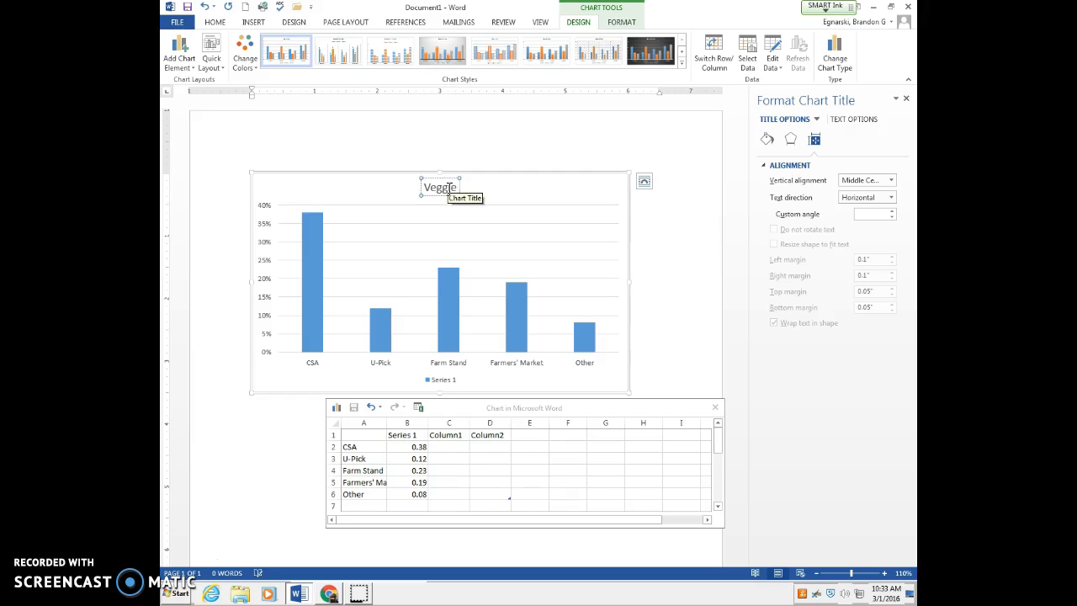
type(" Shopping")
left_click(519, 192)
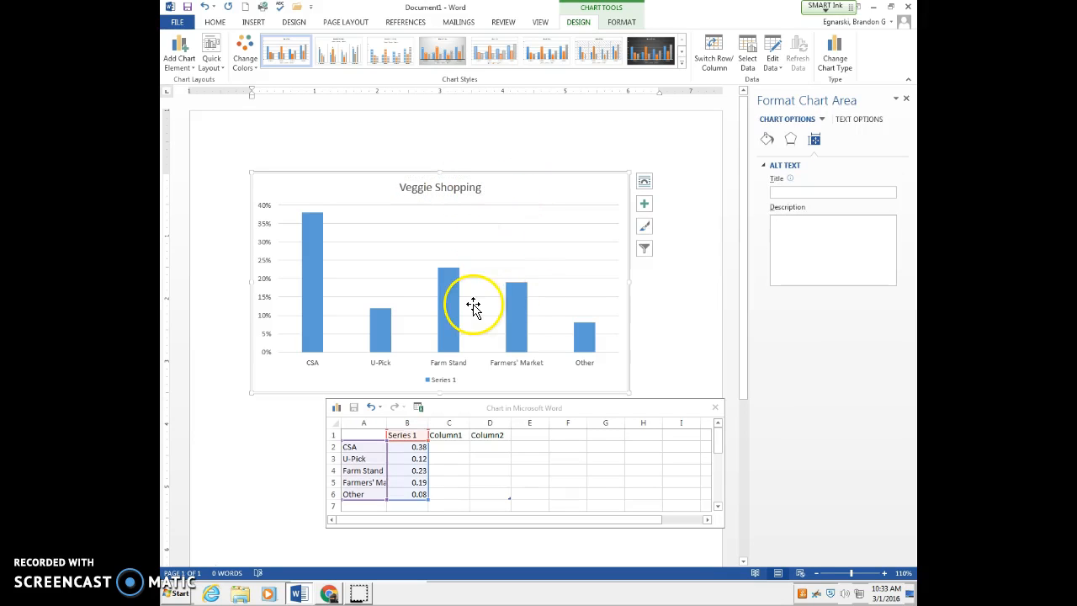
Step: Delete the Series 1 legend below the chart's category labels
left_click(444, 384)
left_click(454, 385)
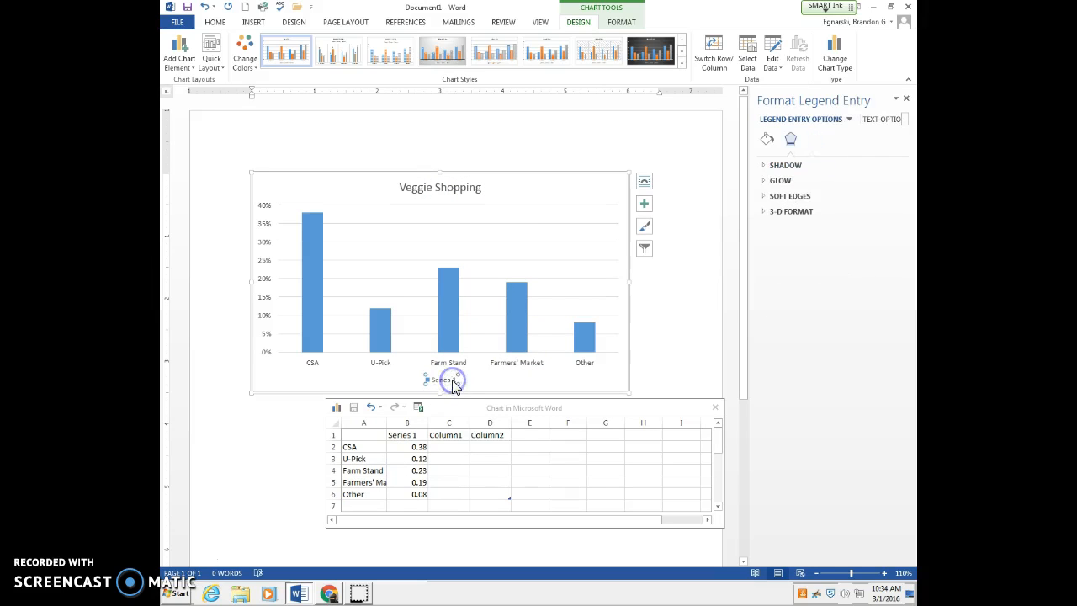
key("Delete")
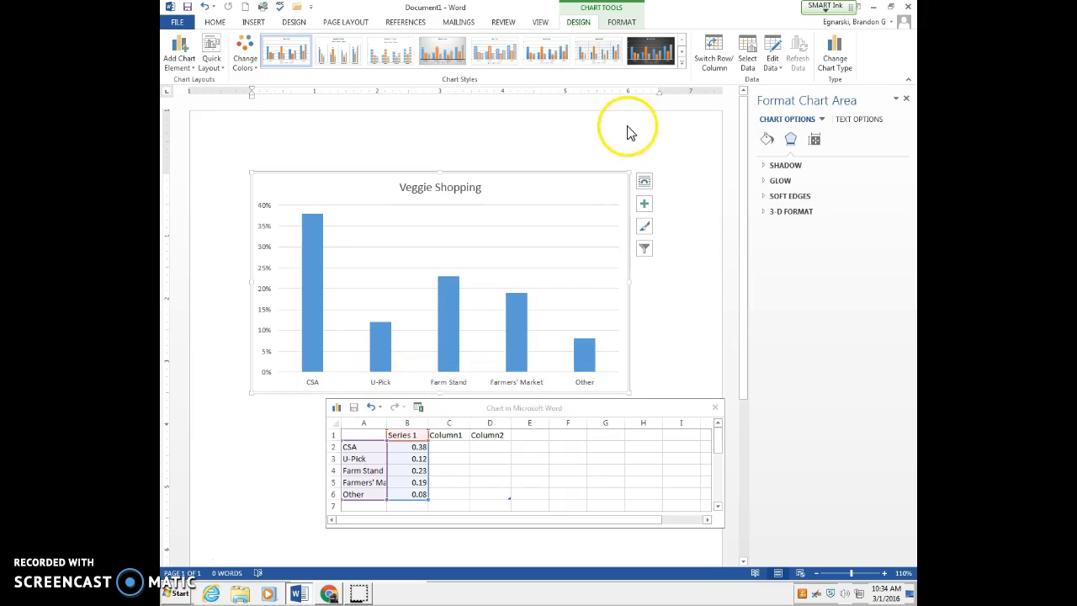
Step: Add a primary horizontal axis title to the chart reading Places to Shop
left_click(644, 205)
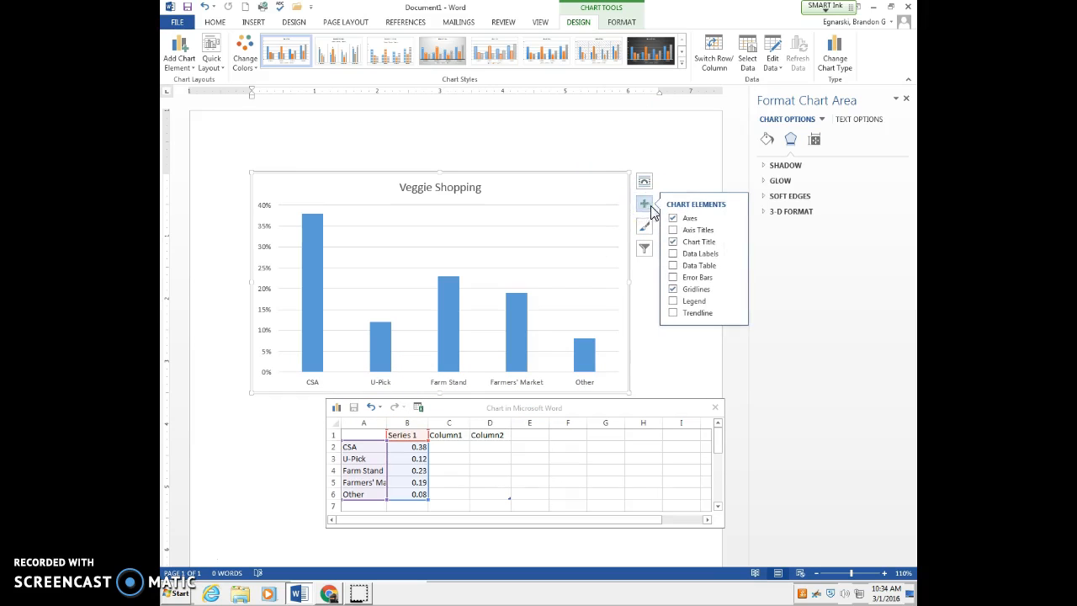
left_click(737, 230)
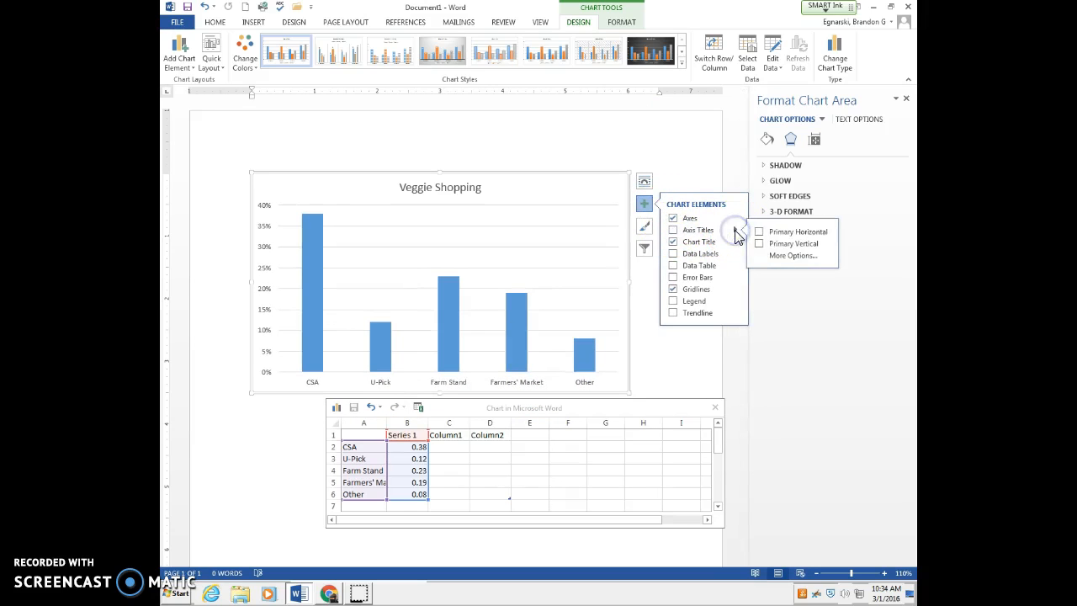
left_click(789, 234)
left_click(453, 378)
left_click_drag(452, 379, 419, 381)
type("Plac")
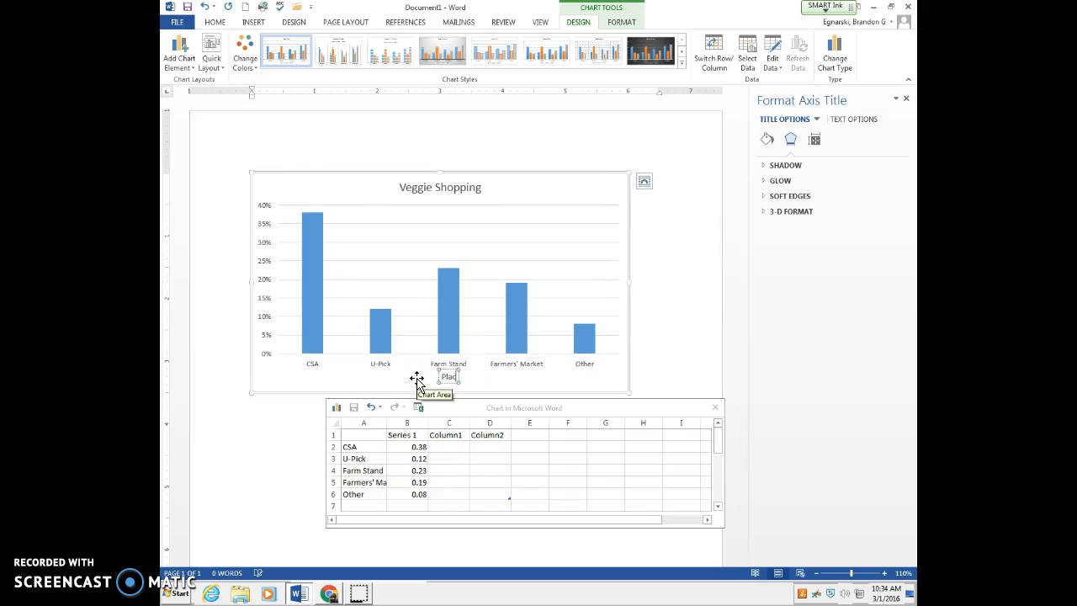
type("es to Ship")
key("BackSpace")
key("BackSpace")
type("o")
left_click(480, 373)
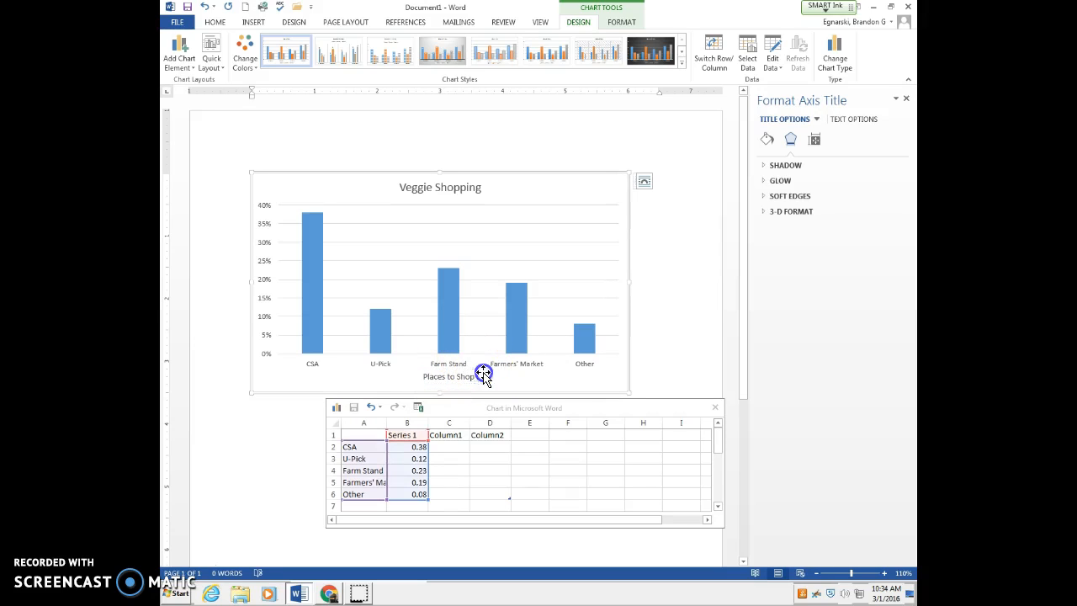
Step: Select the column series and apply the chart style with the dark background
left_click(454, 319)
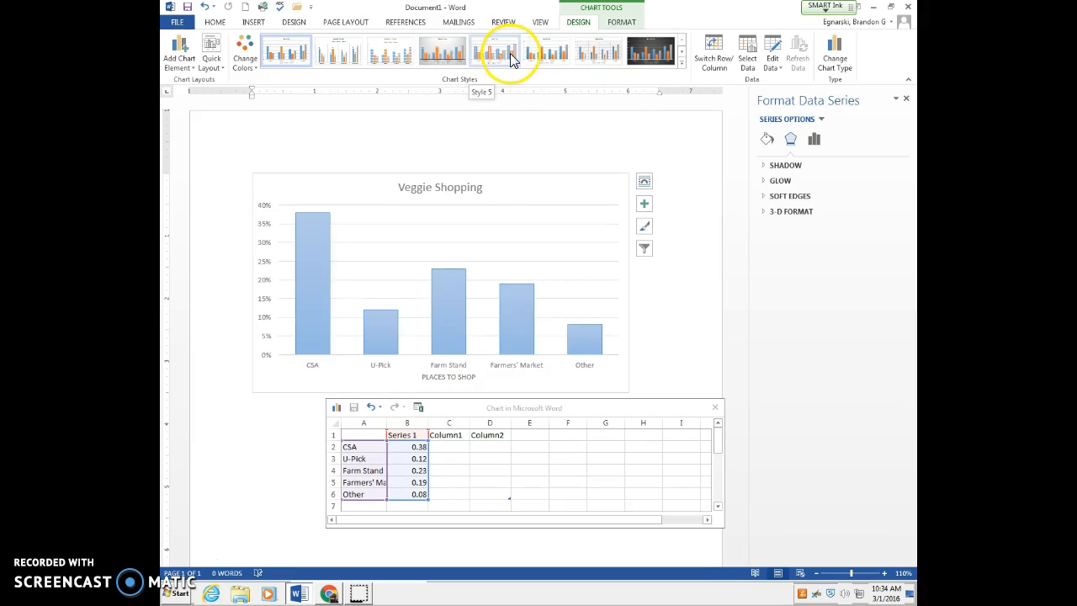
left_click(640, 63)
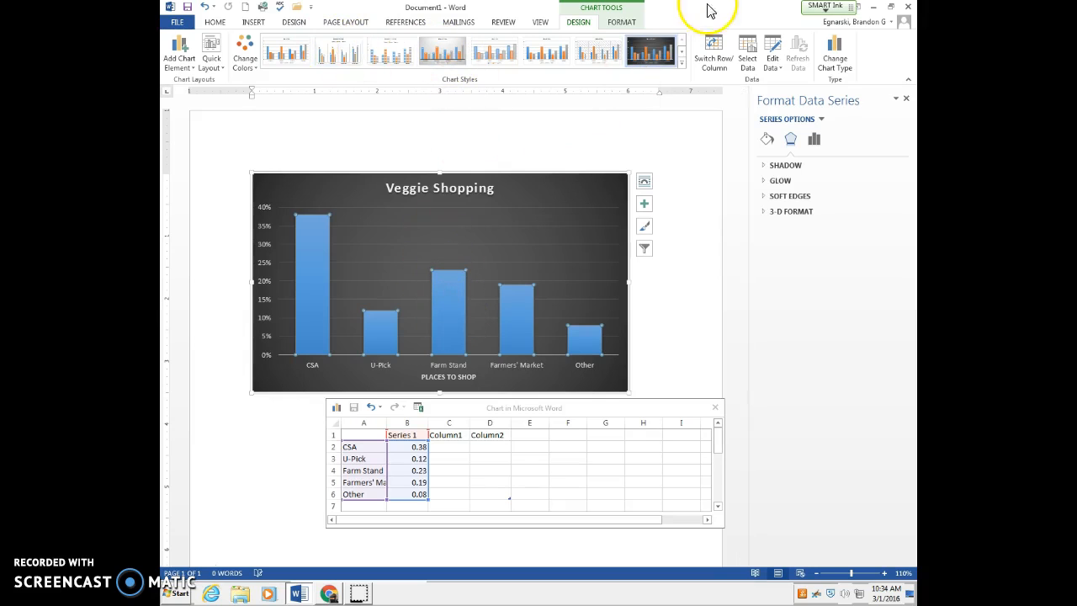
Step: Fill the chart's column series with a light orange theme color
left_click(623, 22)
left_click(458, 38)
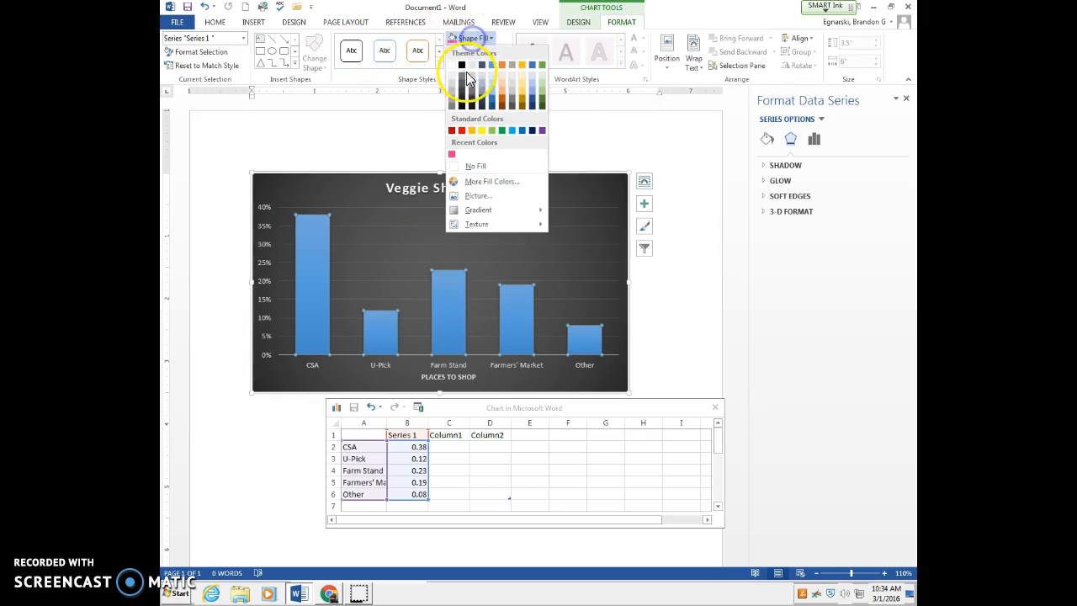
left_click(505, 99)
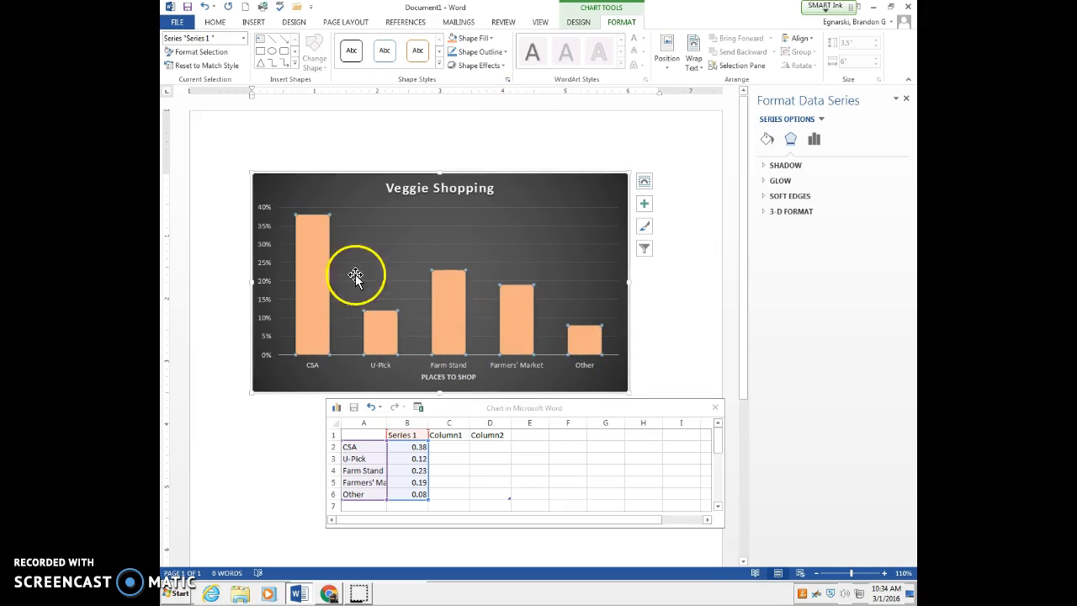
Step: Apply a woven, tan picture or texture fill to the chart's column series
right_click(455, 291)
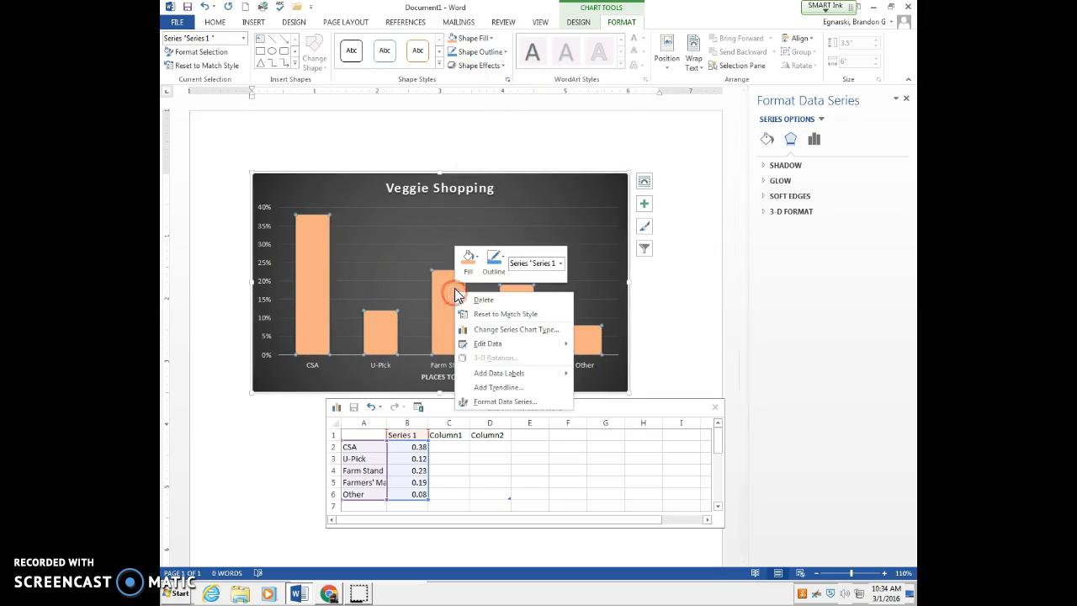
left_click(501, 401)
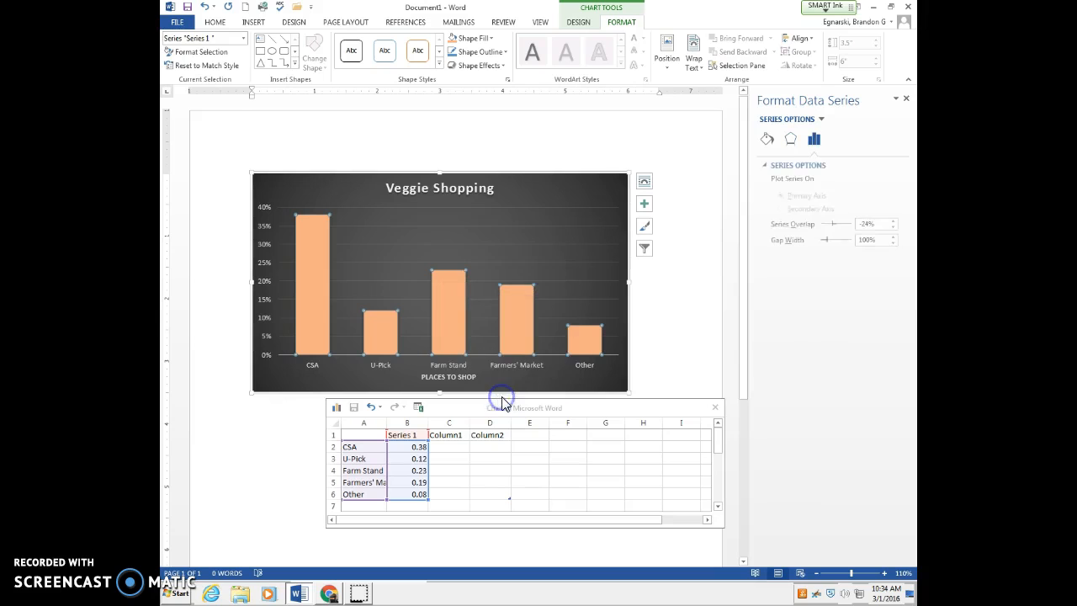
left_click(768, 141)
left_click(774, 166)
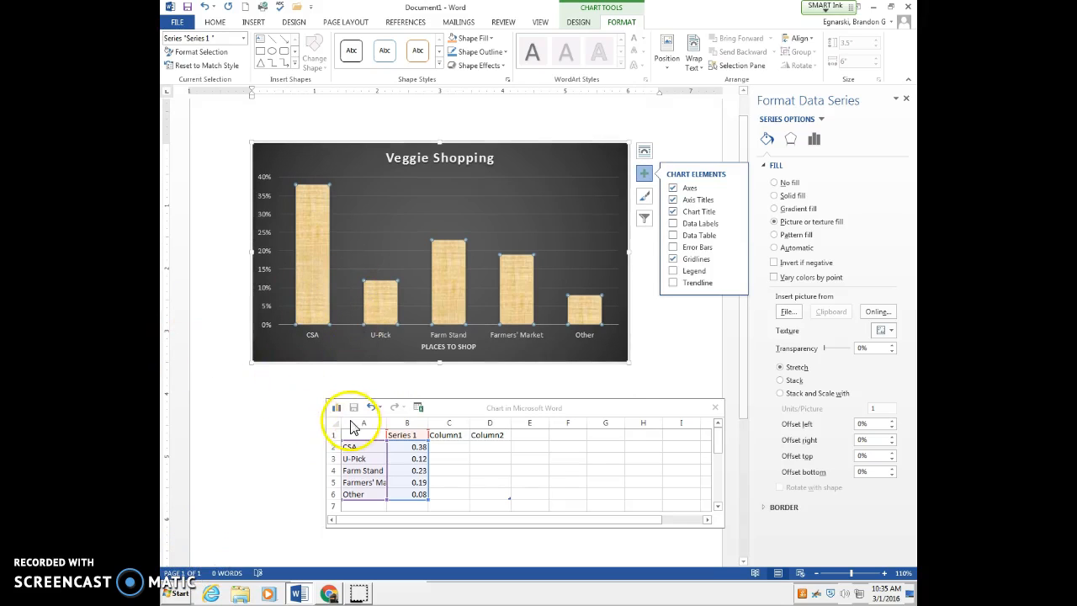
Step: Close the chart's data sheet and place the insertion point several blank lines below the chart
left_click(716, 408)
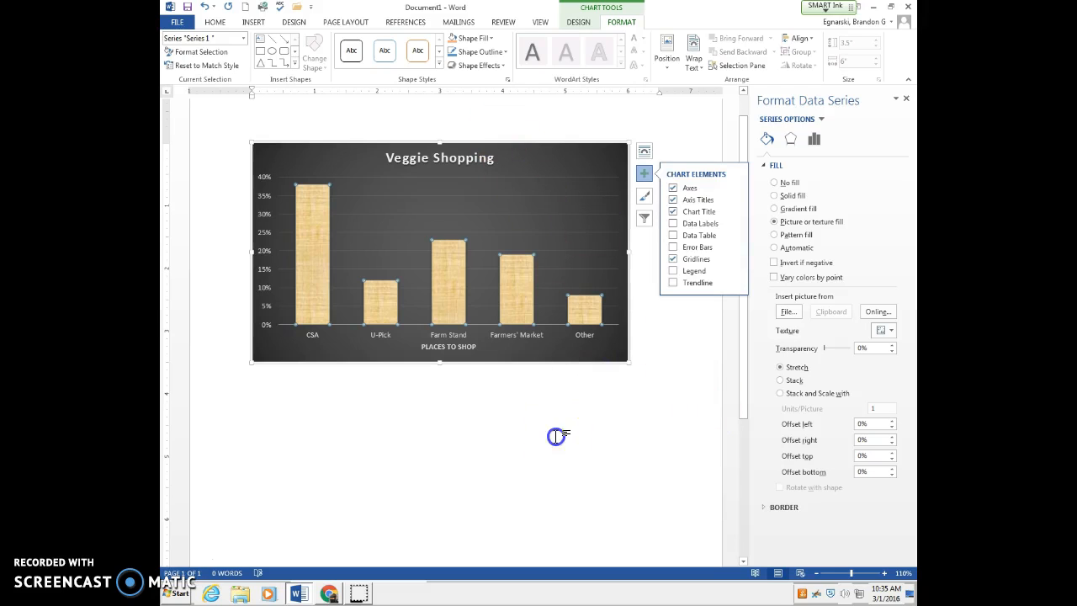
scroll(418, 430, "down", 3)
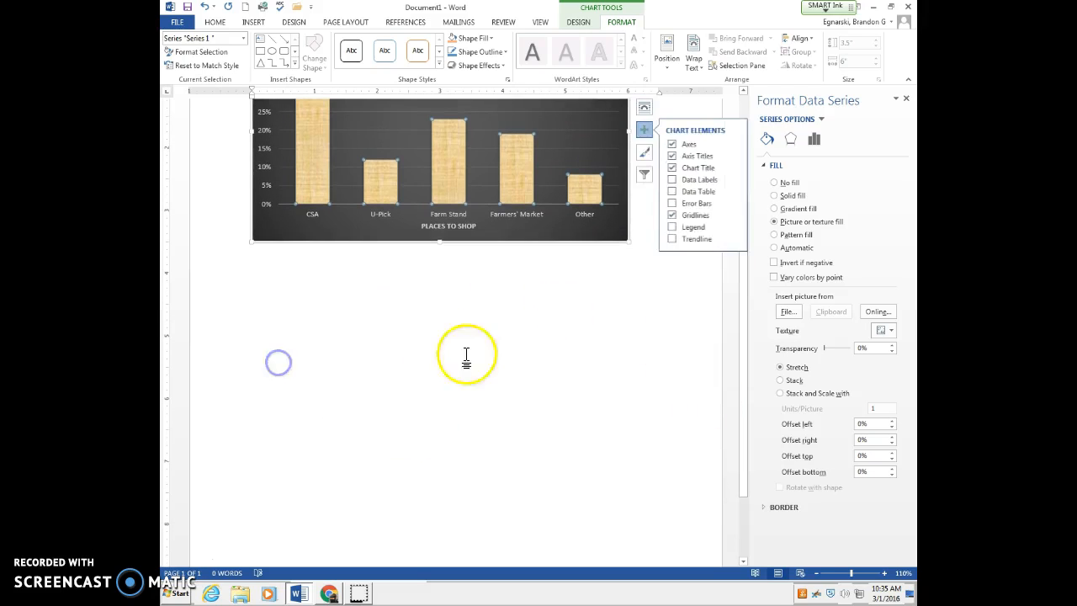
left_click(382, 336)
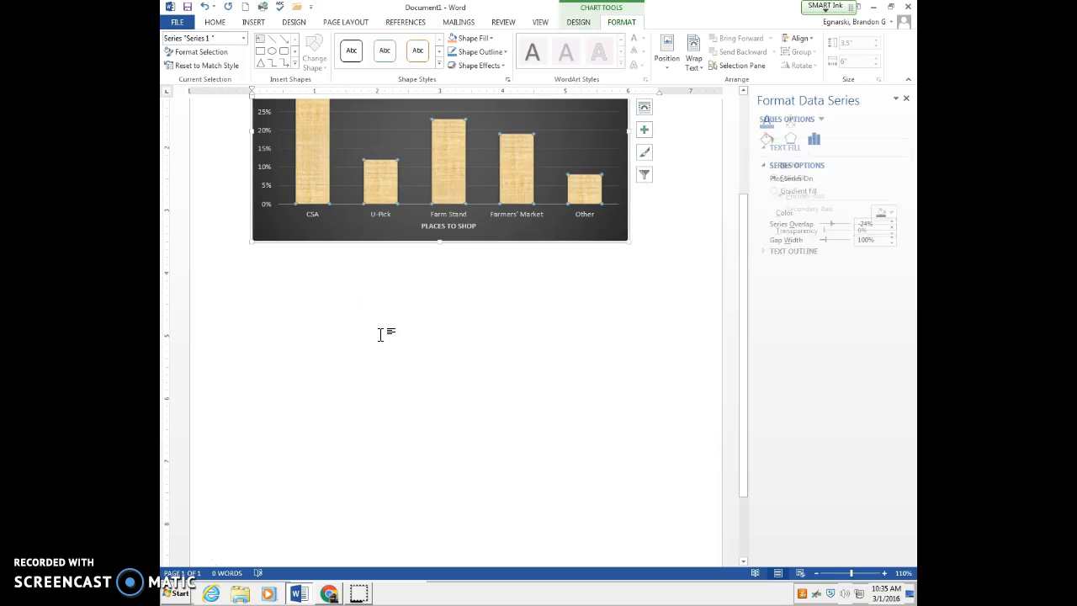
left_click(664, 242)
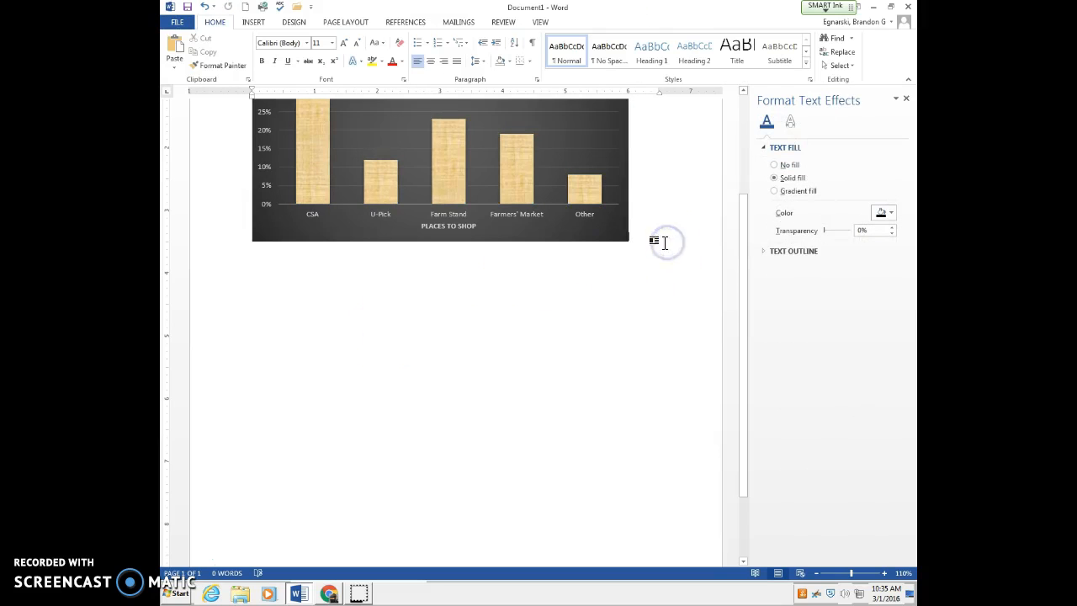
scroll(508, 385, "up", 3)
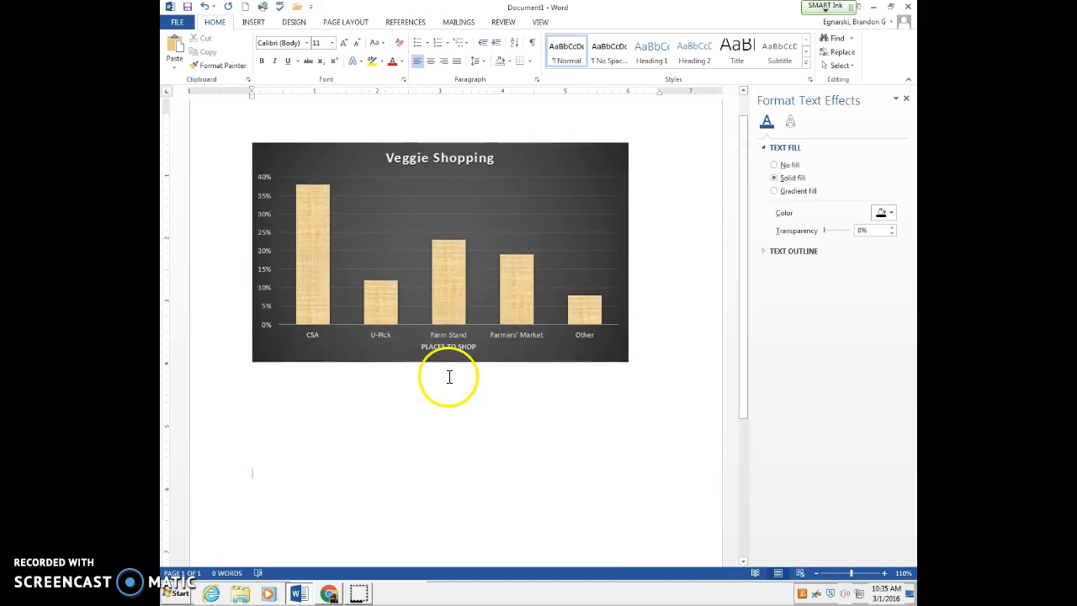
scroll(445, 375, "down", 4)
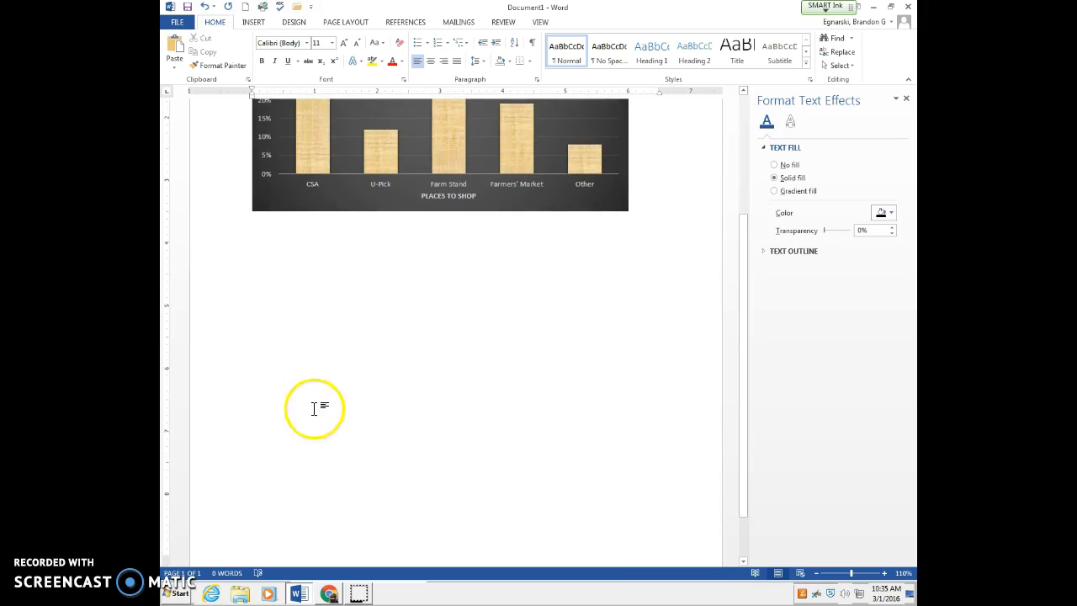
Step: Insert a Simple Text Box and position it below the chart near the page's left margin
left_click(254, 22)
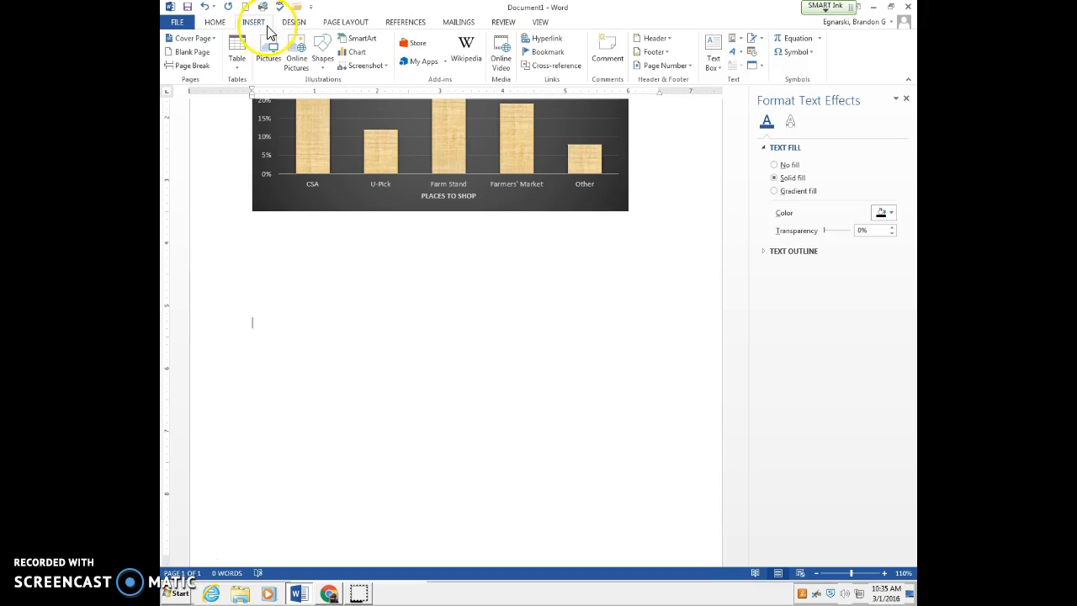
left_click(716, 63)
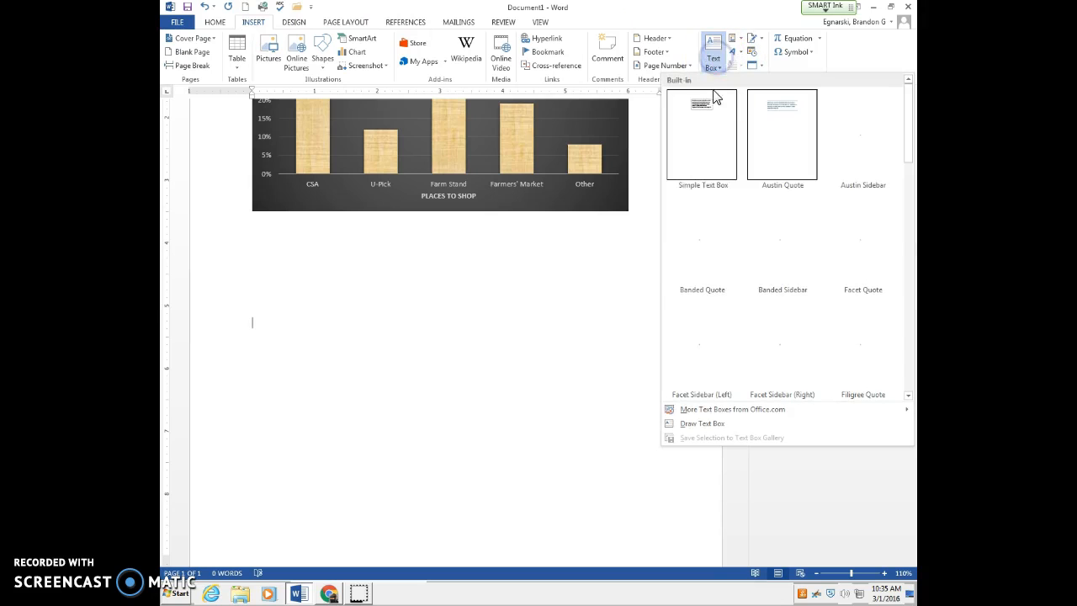
left_click(704, 131)
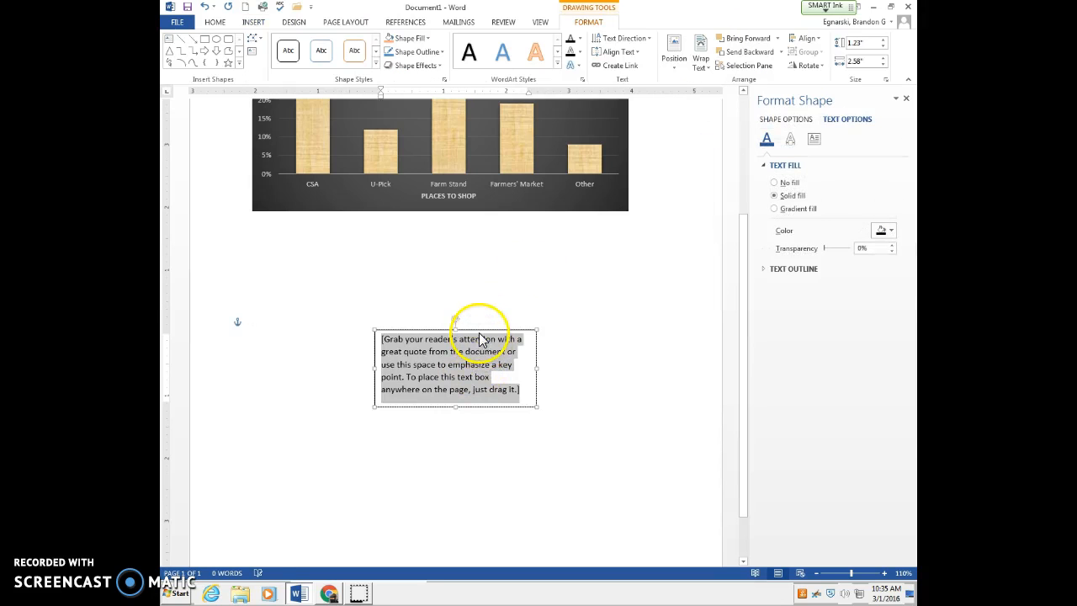
left_click_drag(480, 328, 343, 302)
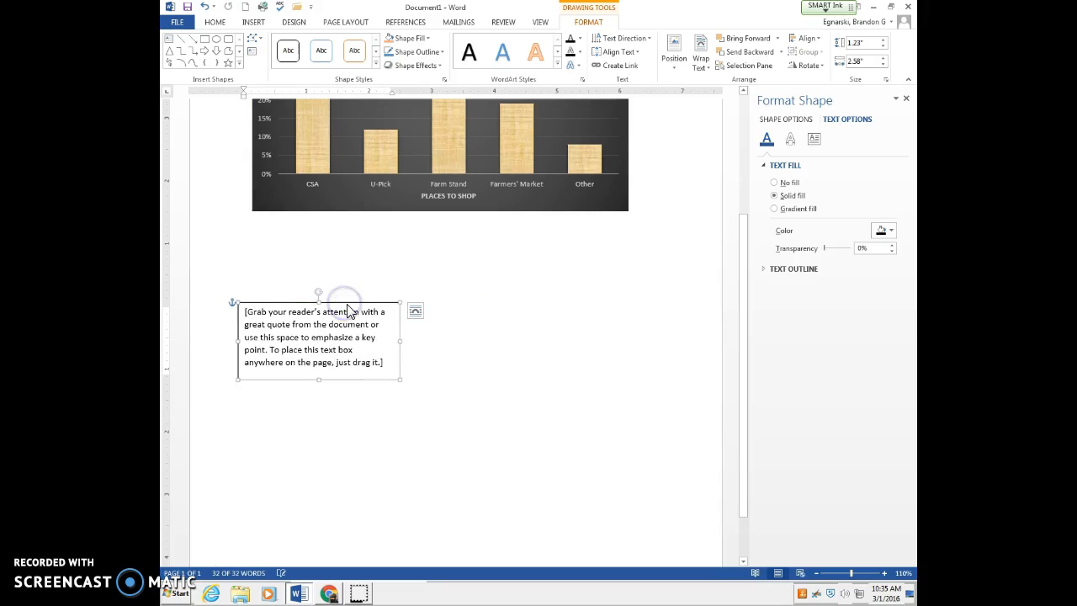
Step: Paste two copies of the placeholder text box
key("ctrl+v")
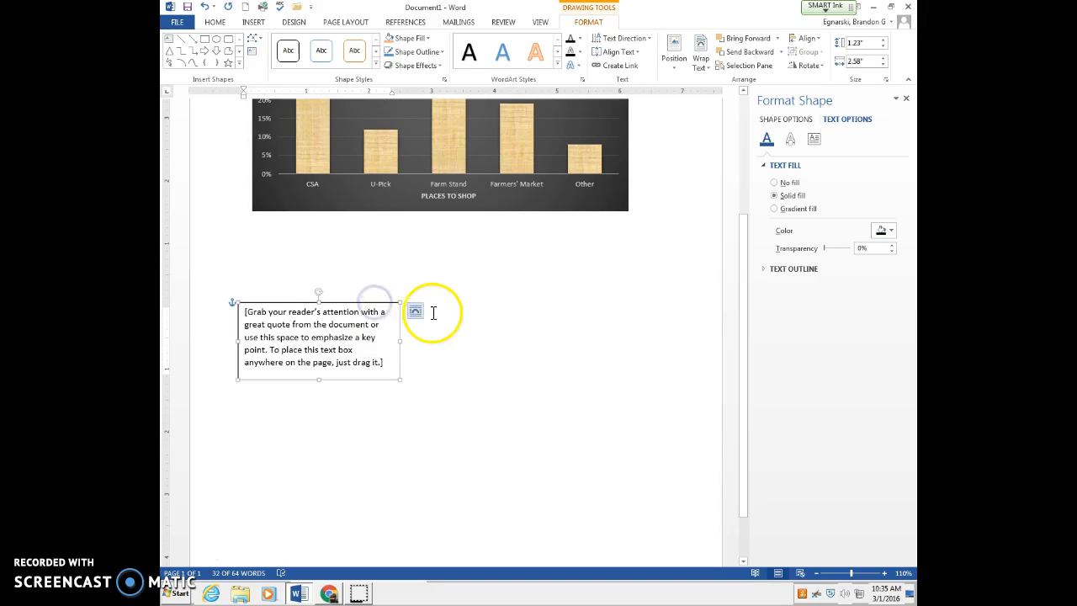
key("ctrl+v")
right_click(390, 308)
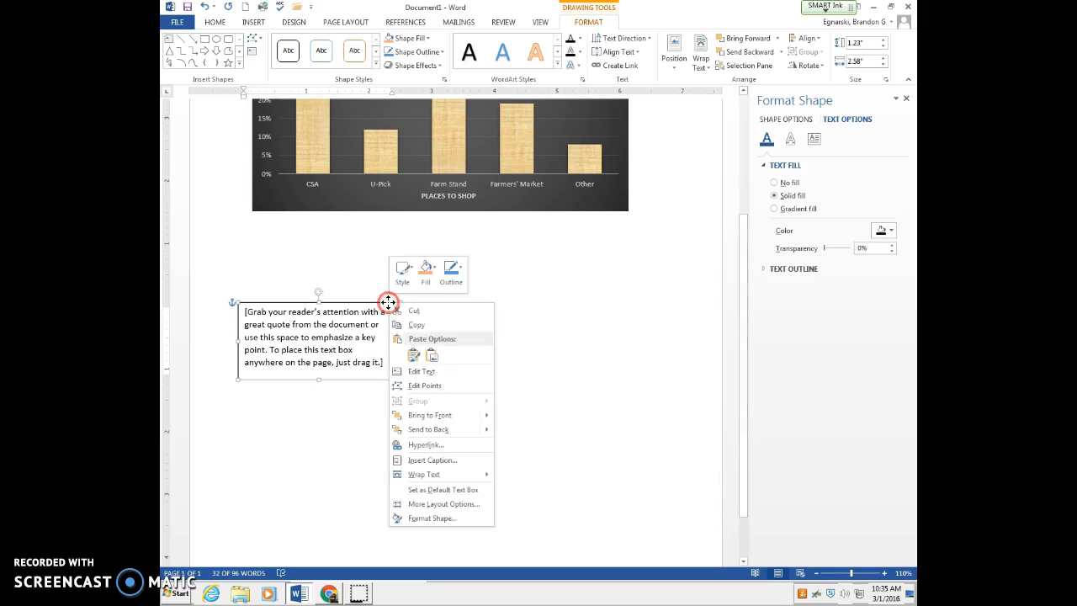
left_click(355, 245)
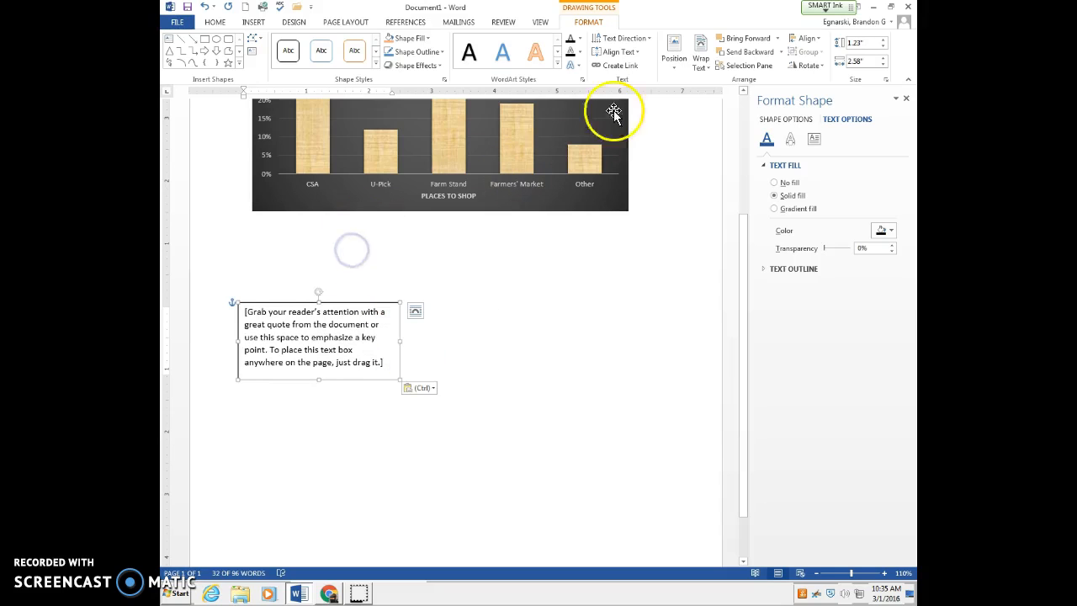
Step: Draw an empty text box beside the placeholder text box, below the right half of the chart
left_click(253, 22)
left_click(713, 57)
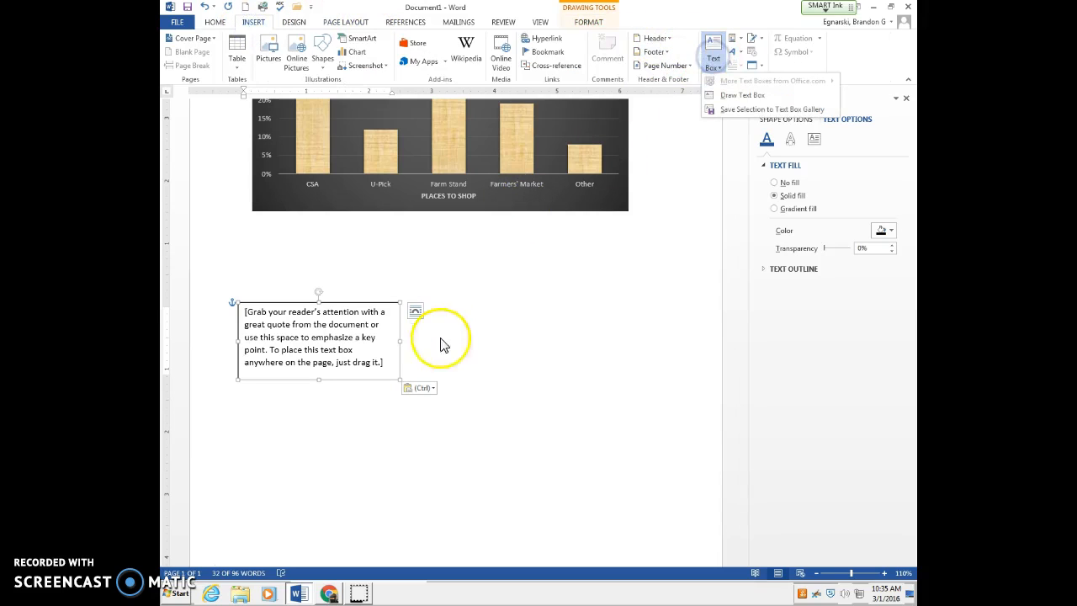
left_click(730, 94)
left_click_drag(452, 298, 635, 394)
Step: Enlarge the left placeholder text box to about 1.56 inches high and 3.15 inches wide
left_click(376, 367)
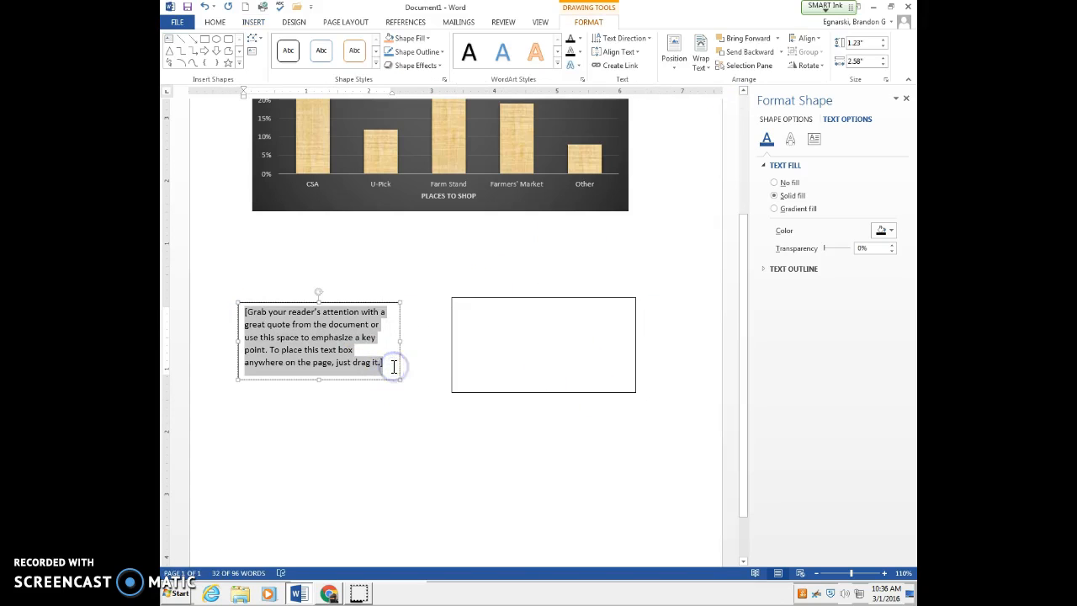
left_click_drag(401, 380, 433, 396)
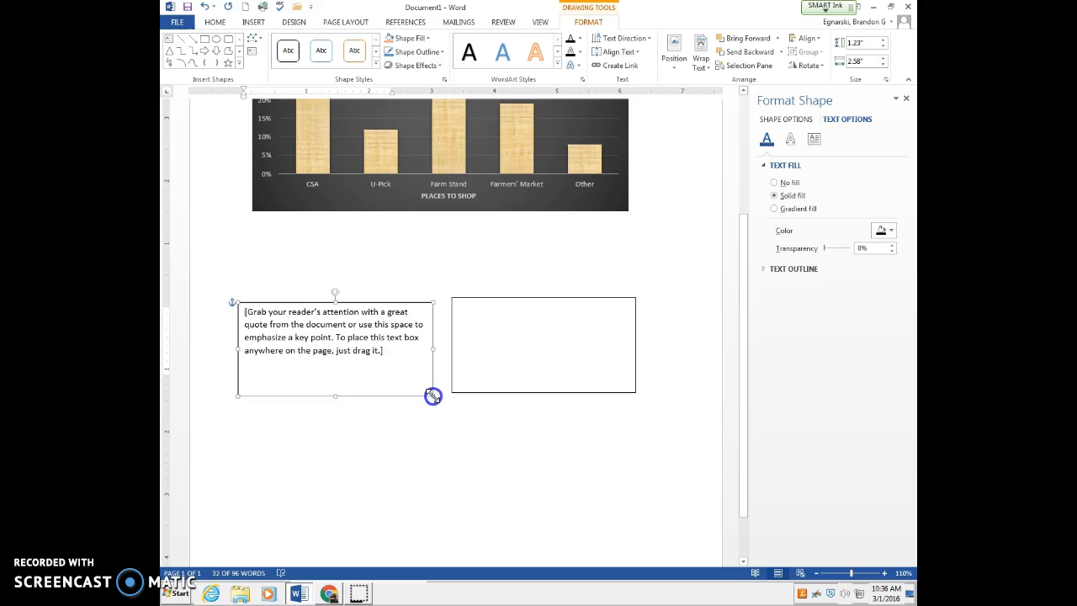
left_click_drag(431, 302, 435, 298)
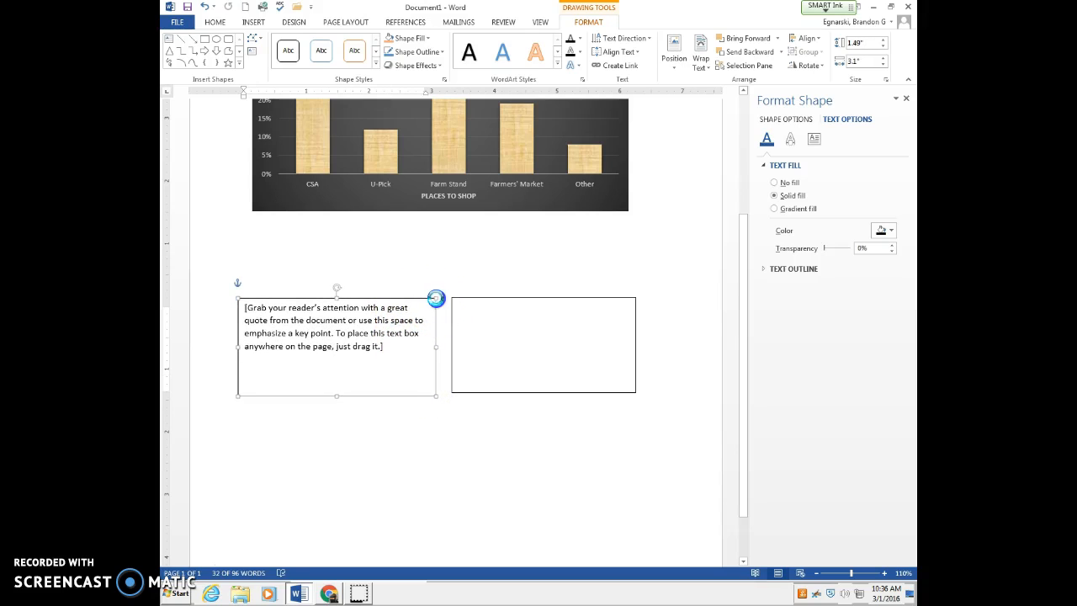
left_click(465, 409)
Step: Extend the empty text box slightly so its lower edge lines up with the left text box
left_click(452, 313)
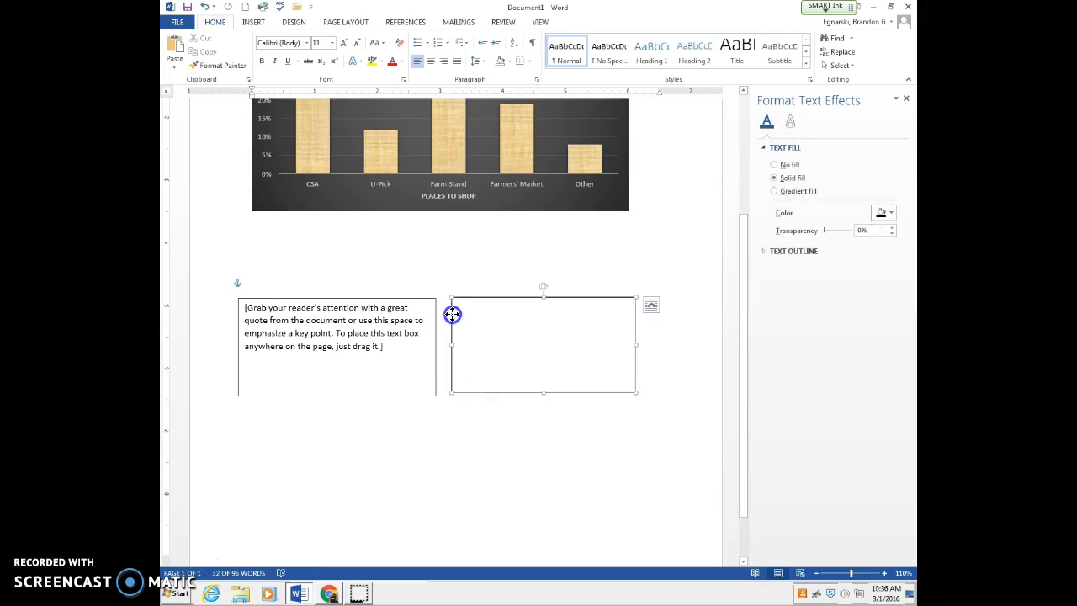
left_click_drag(638, 399, 638, 396)
left_click(583, 439)
Step: Move the enlarged placeholder text box down, clear of the duplicates stacked at its position
left_click(409, 355)
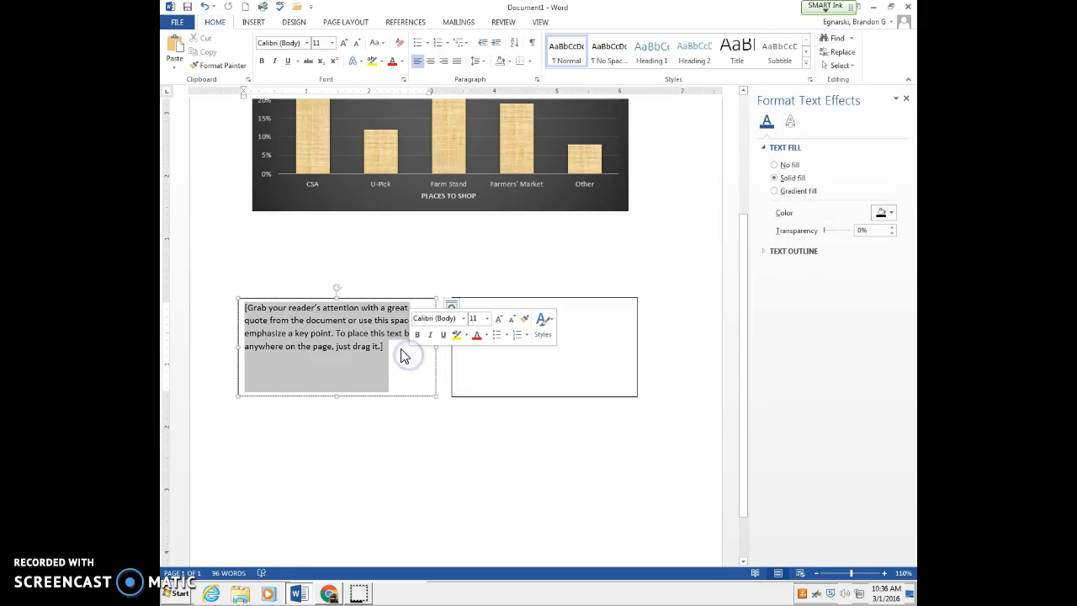
left_click(402, 351)
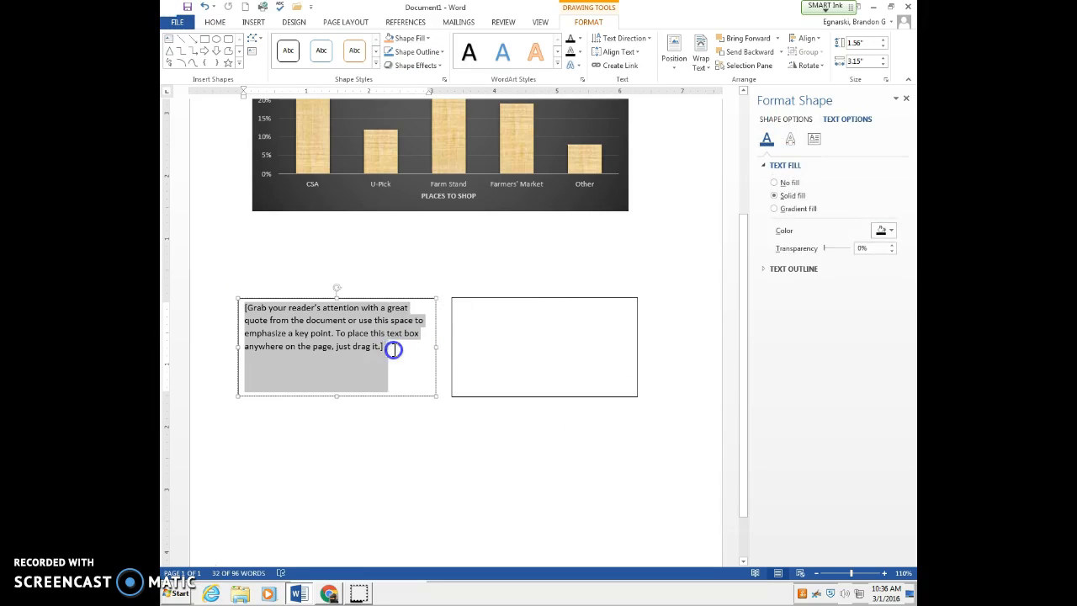
left_click(306, 355)
left_click(234, 316)
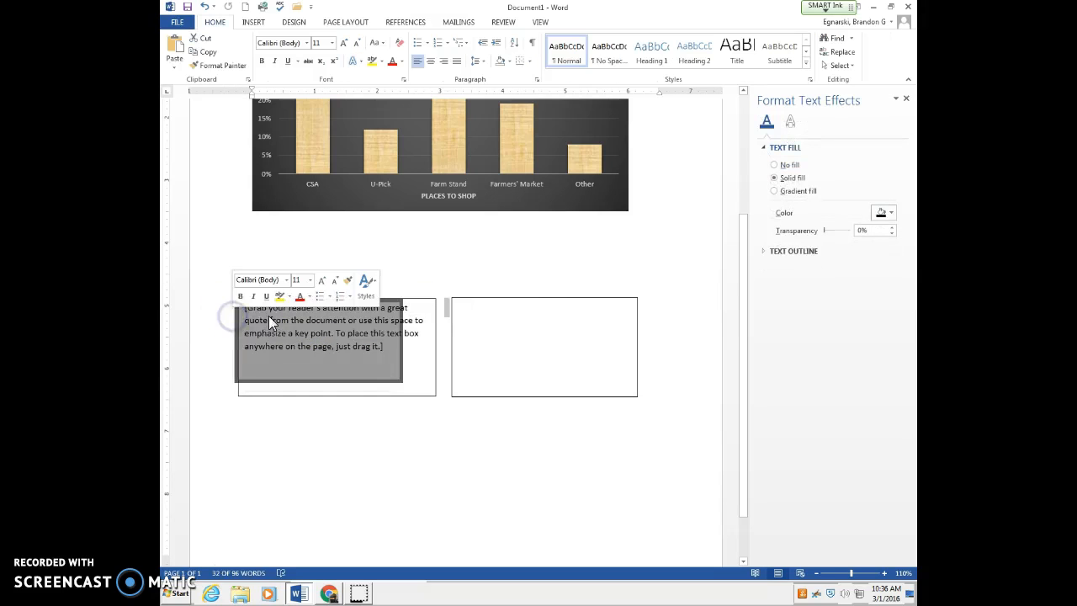
left_click(269, 317)
left_click(252, 313)
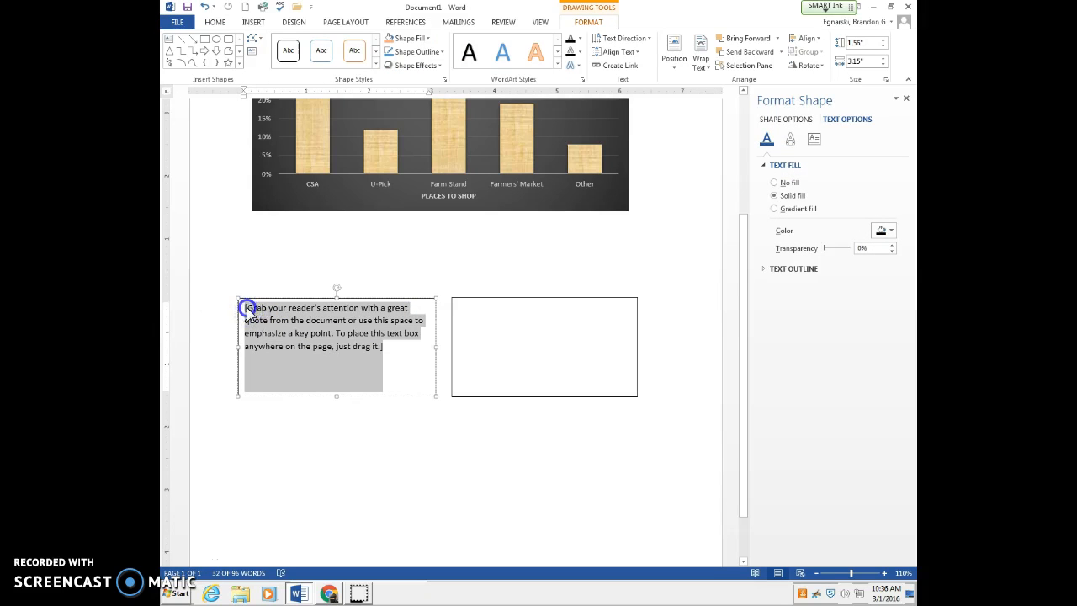
left_click_drag(392, 298, 384, 383)
Step: Delete the duplicate placeholder text boxes stacked above the enlarged one
left_click(362, 305)
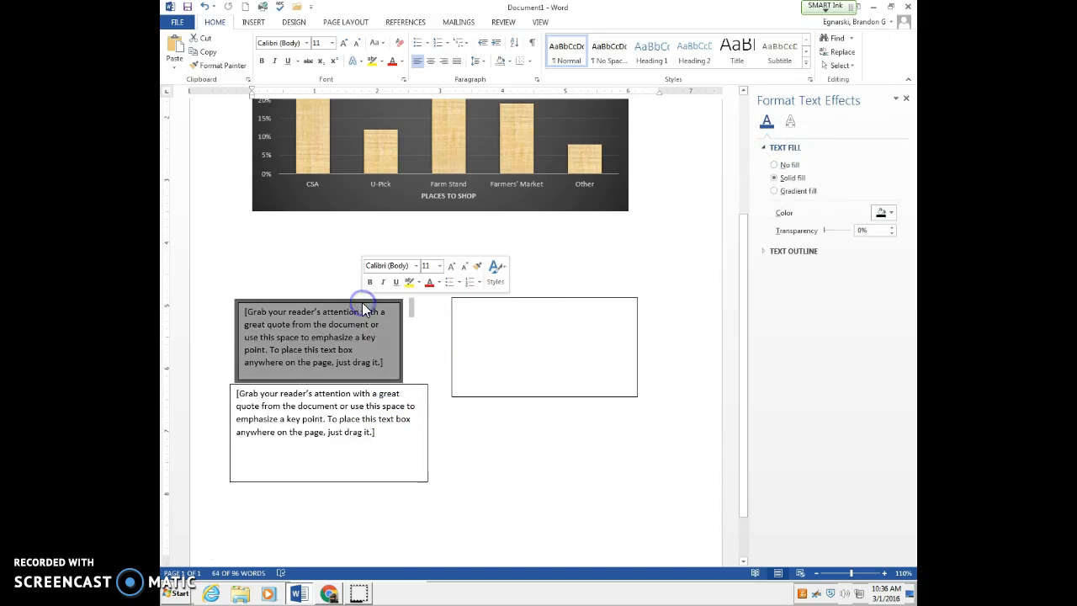
left_click(362, 303)
left_click(363, 383)
left_click(361, 303)
left_click(361, 303)
key("Delete")
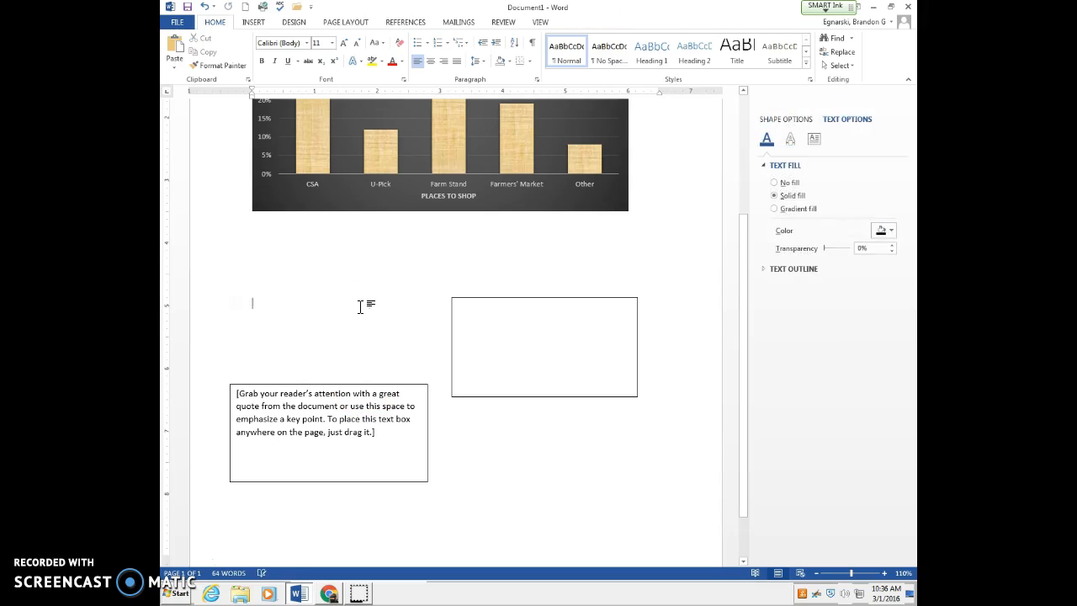
Step: Select the remaining placeholder text box below the chart
left_click(363, 383)
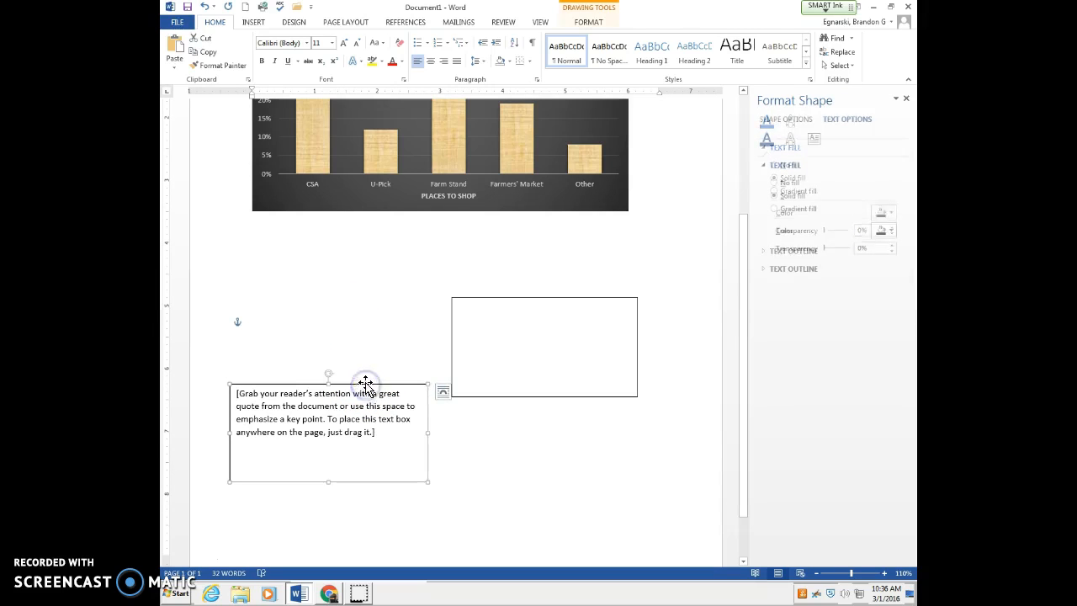